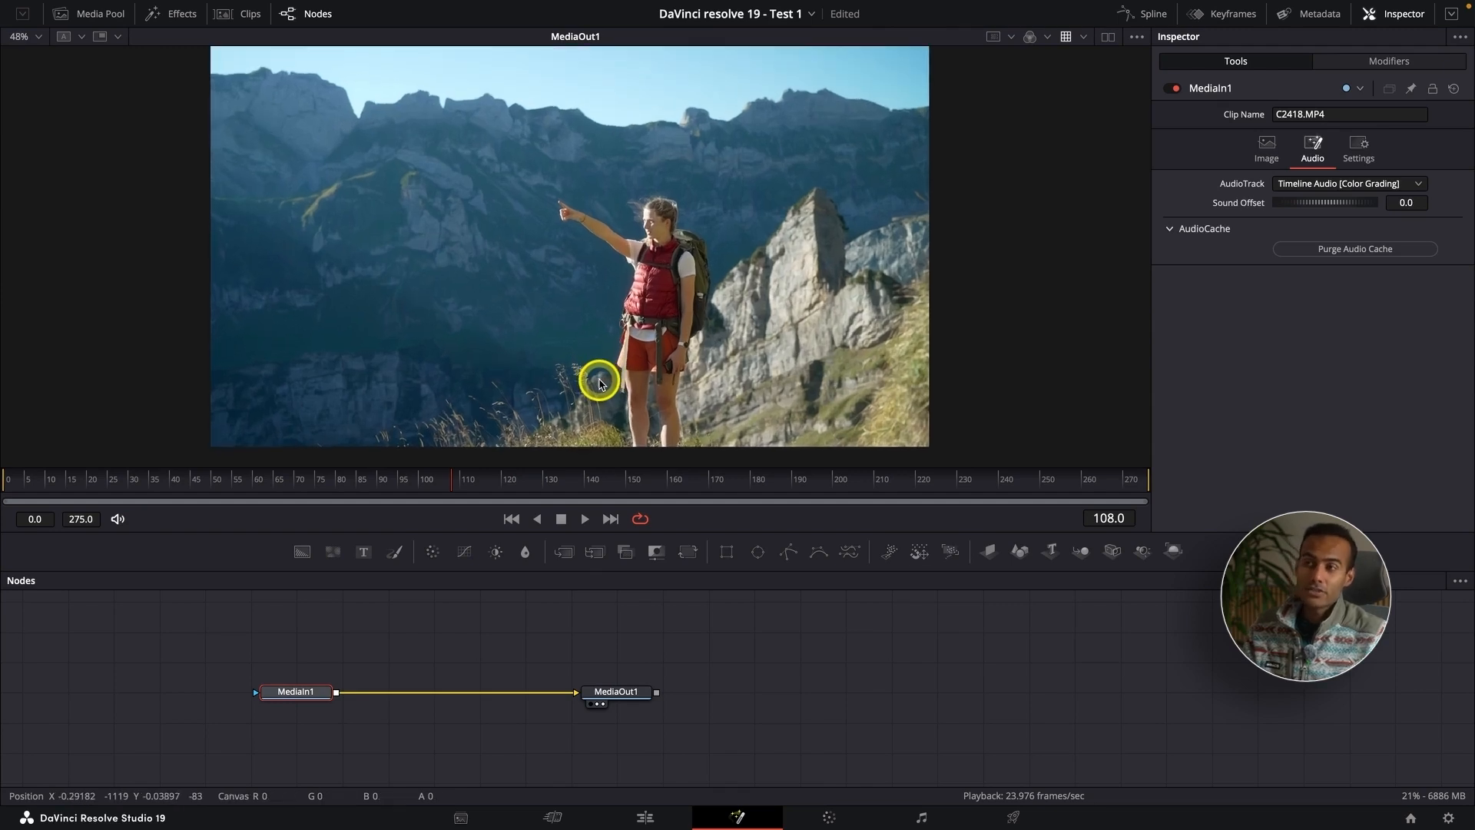
# Step: Insert a Magic Mask node between MediaIn1 and MediaOut1, spacing the nodes apart in the node graph
pyautogui.click(648, 717)
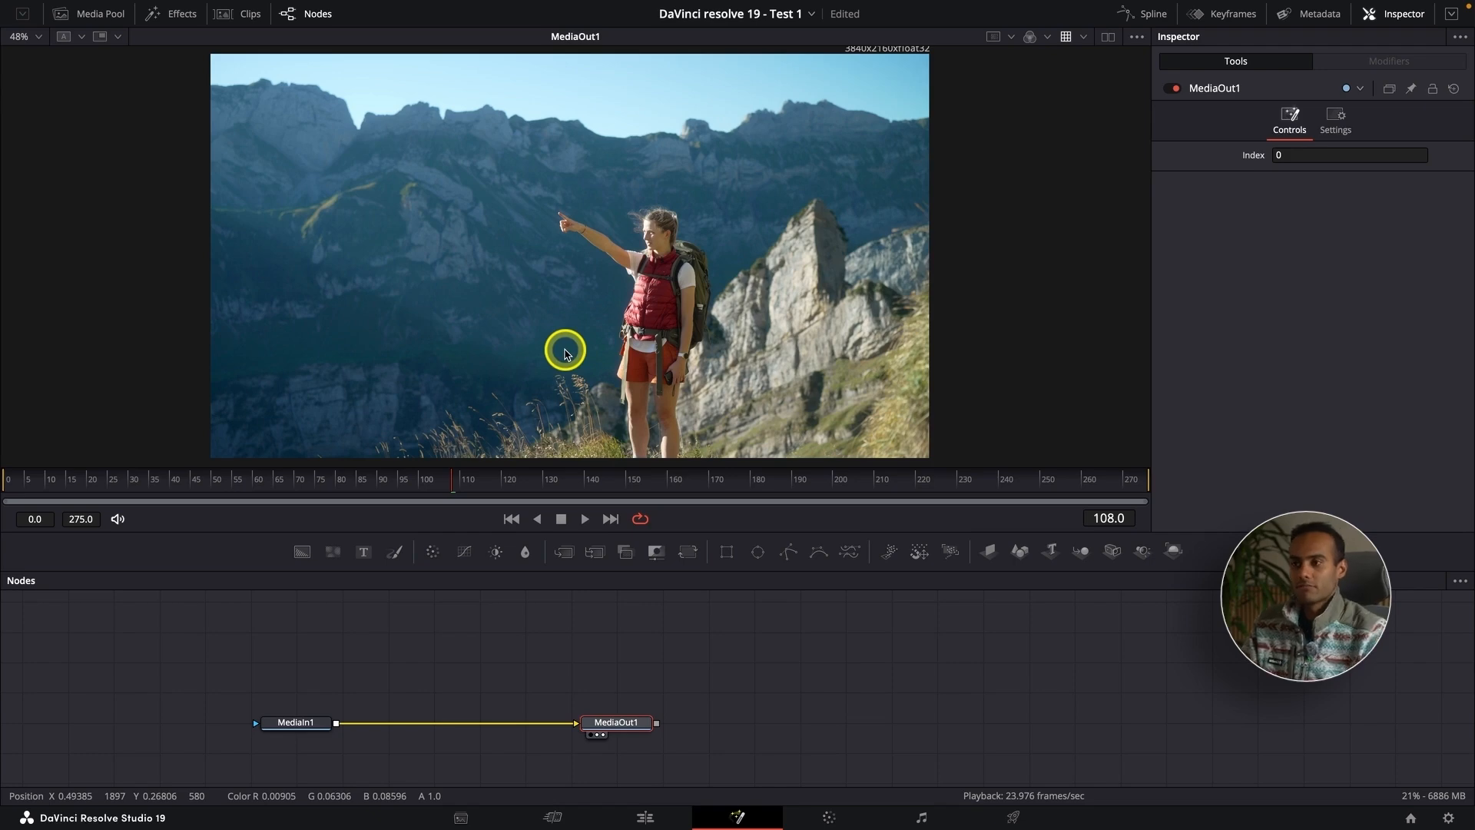
pyautogui.click(292, 723)
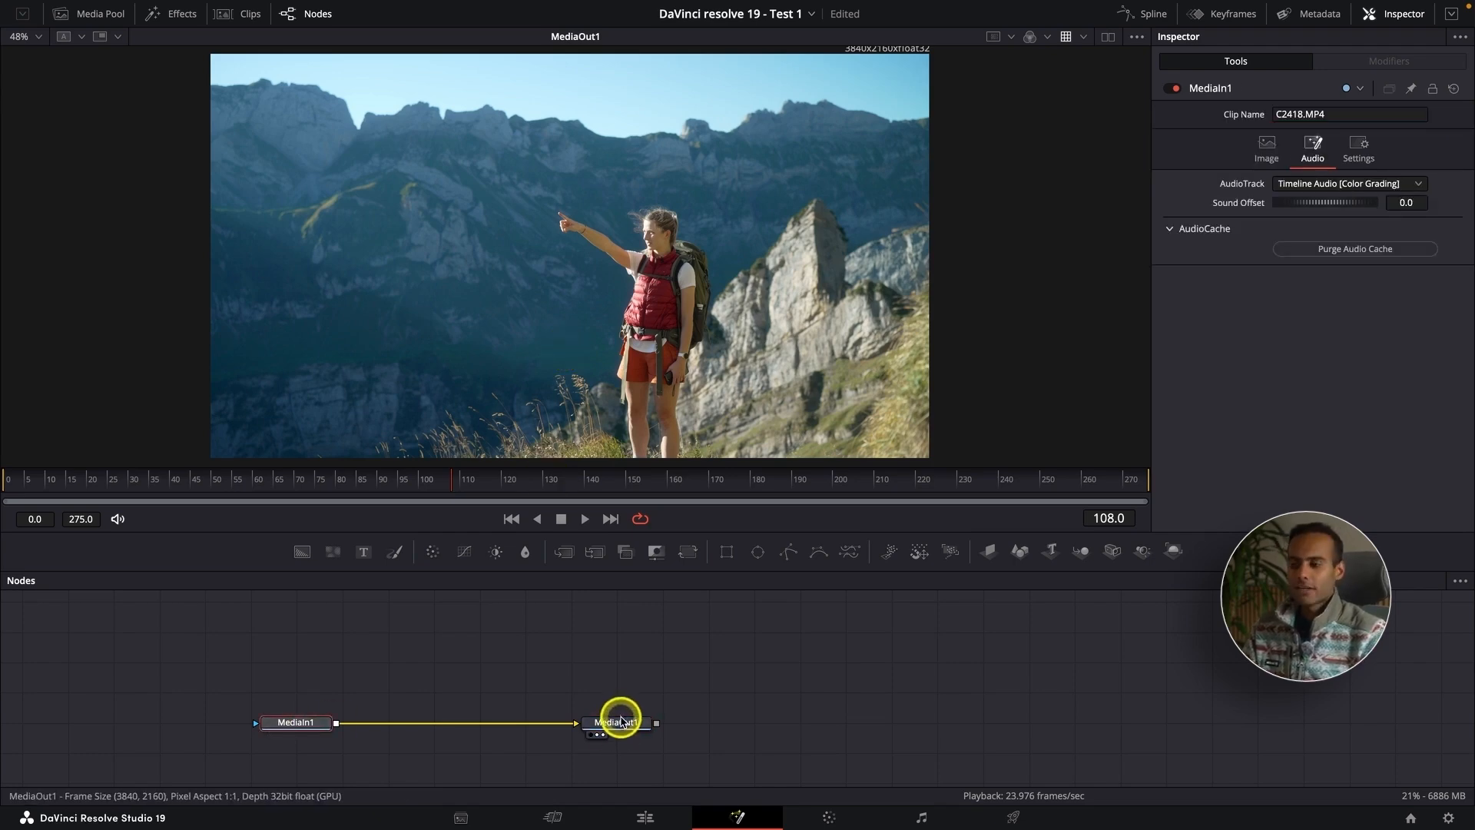
pyautogui.moveTo(621, 723); pyautogui.dragTo(702, 715)
pyautogui.click(304, 724)
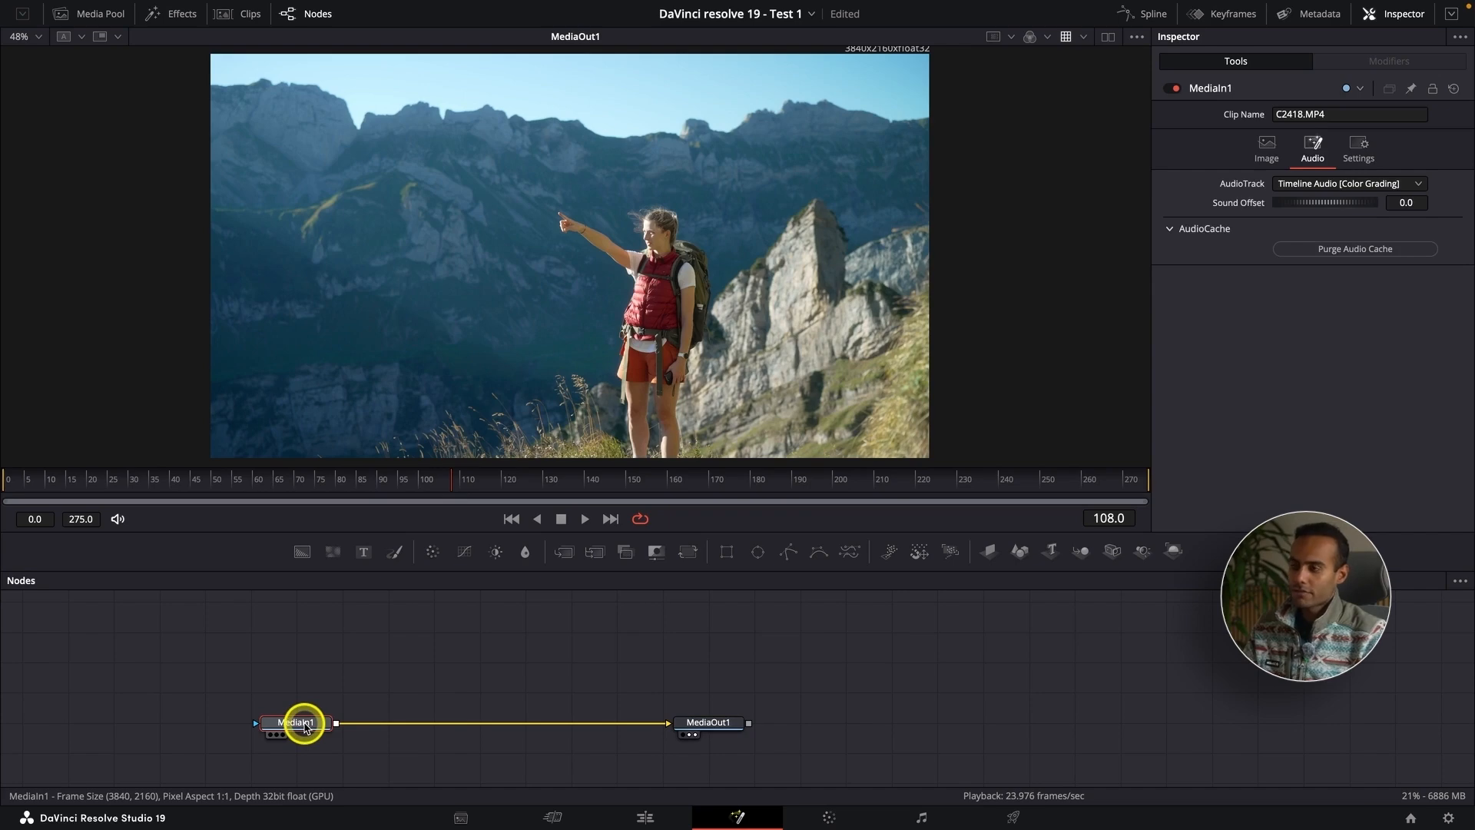
pyautogui.hotkey('shift', 'space')
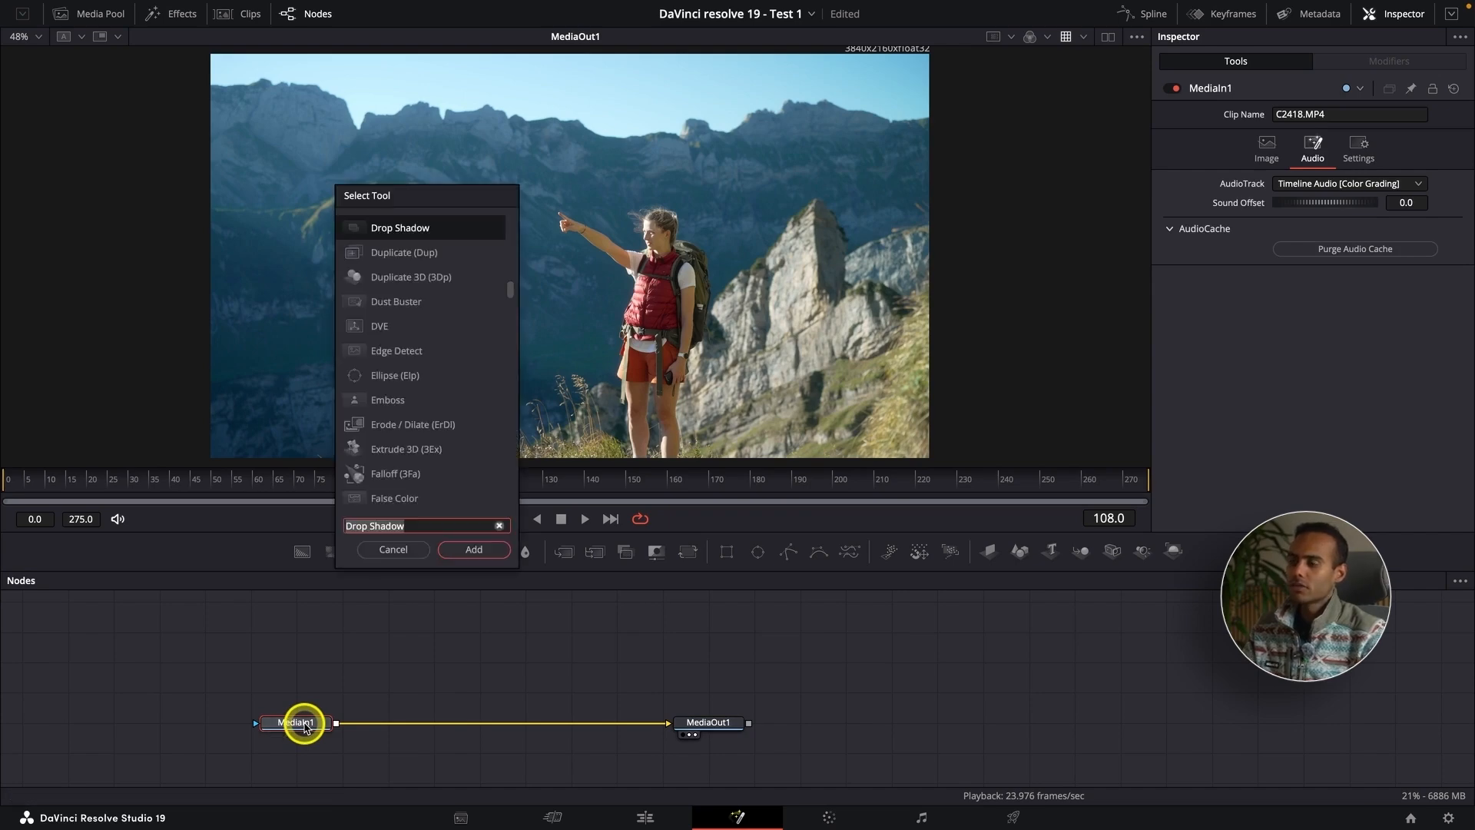
pyautogui.write('magic')
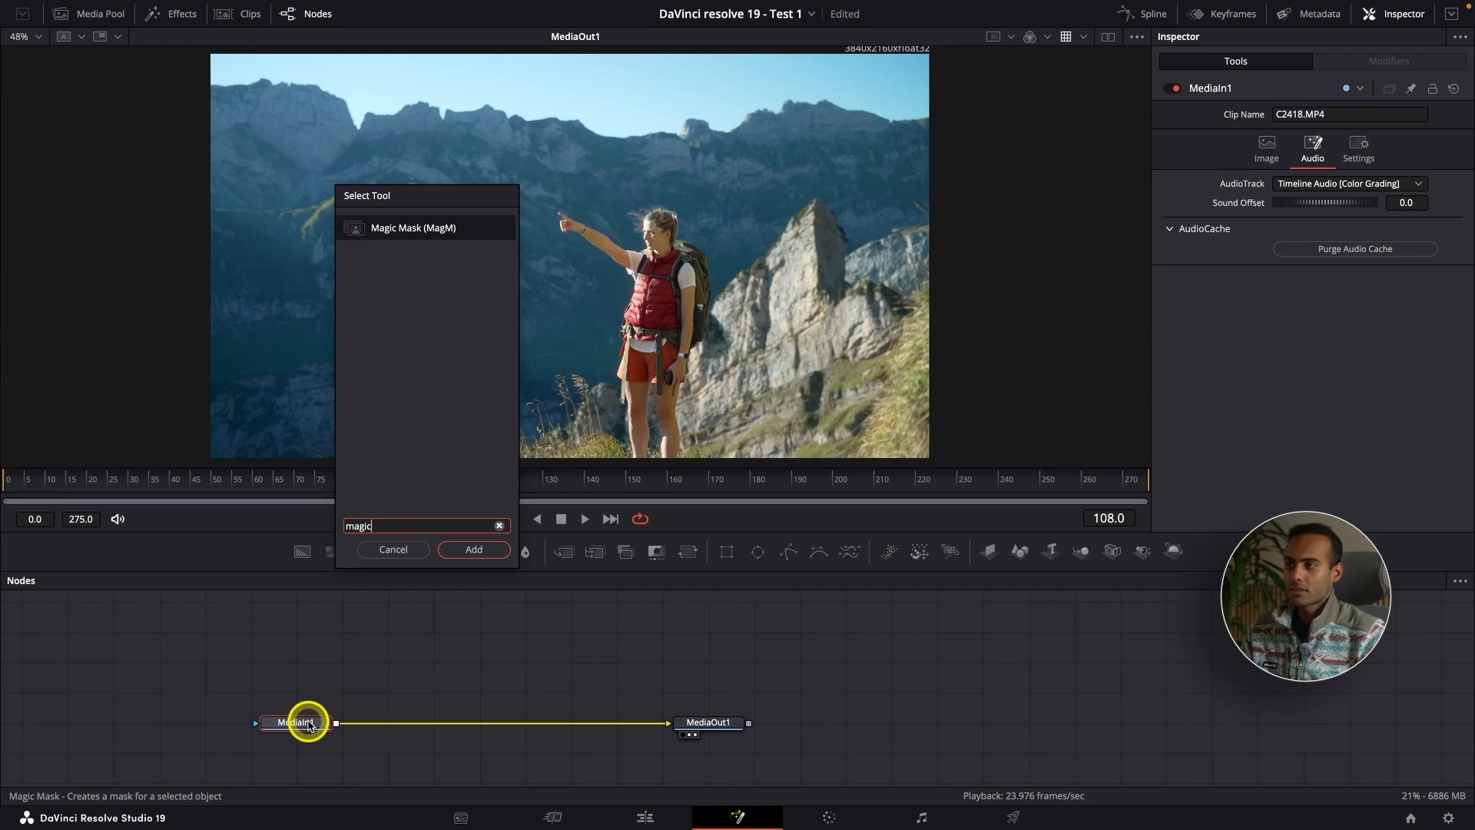
pyautogui.press('Return')
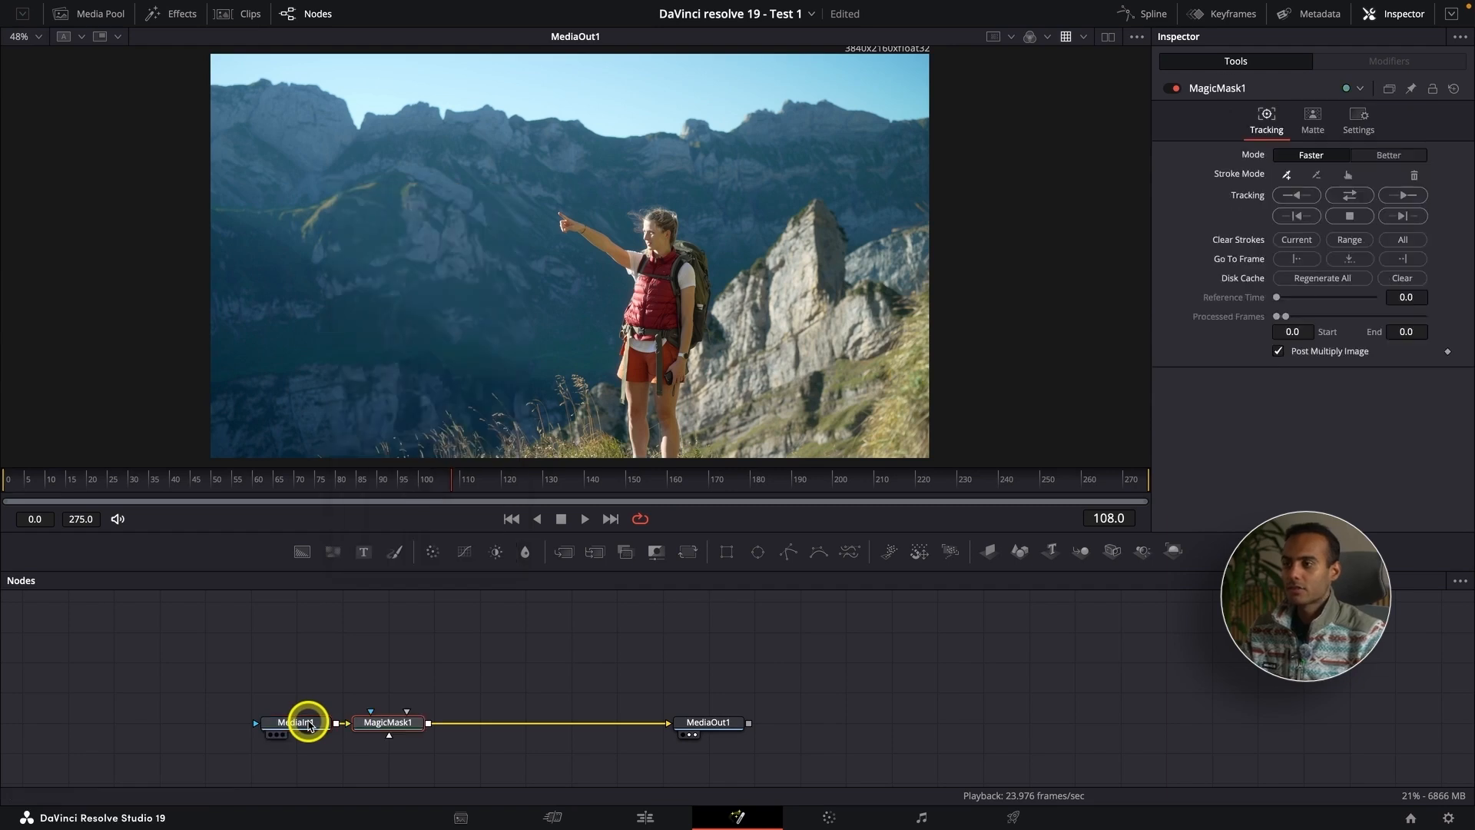
pyautogui.moveTo(392, 734); pyautogui.dragTo(440, 732)
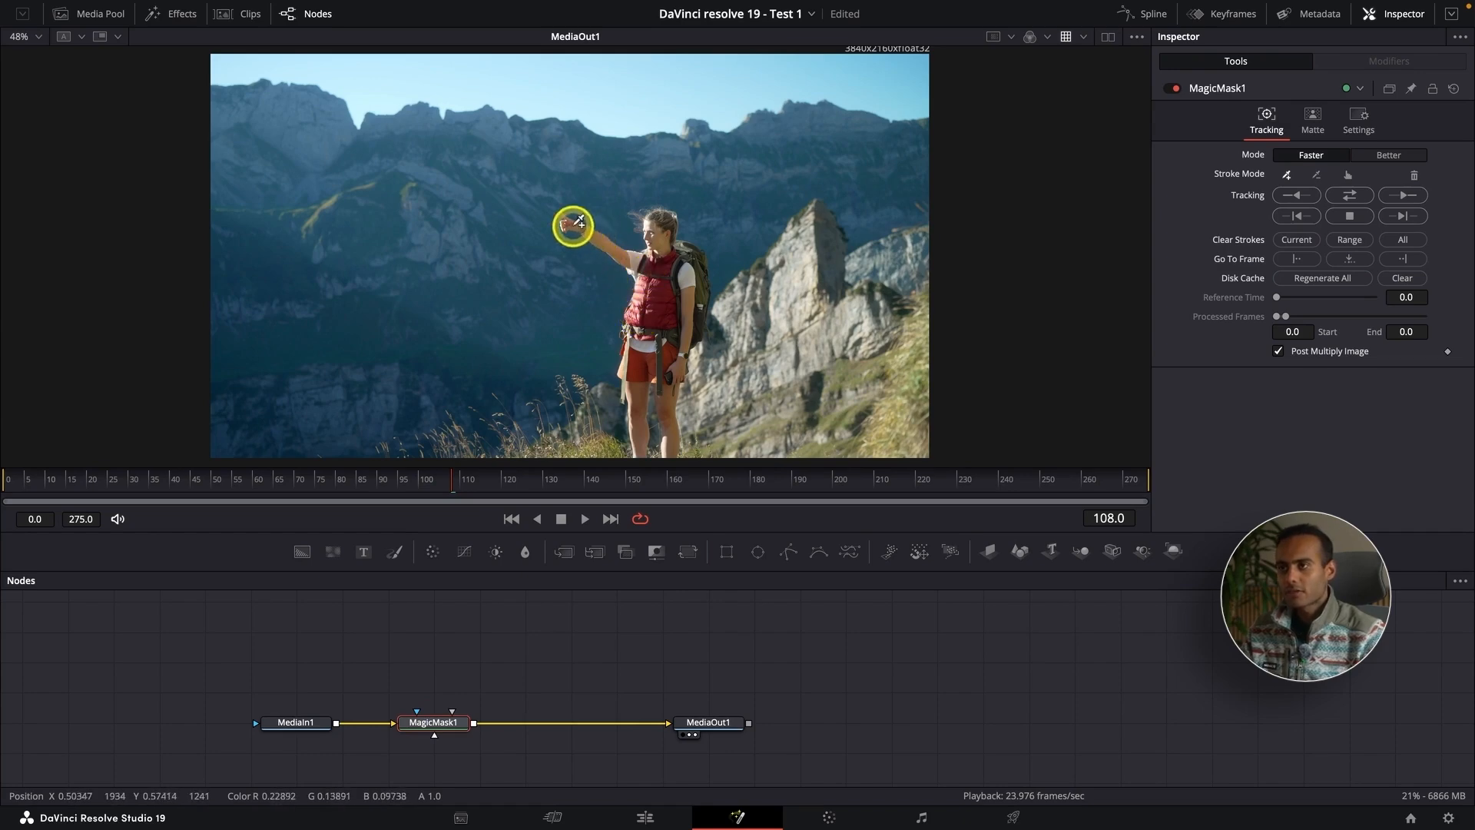
# Step: Paint mask strokes over the hiker and her backpack, plus subtracting strokes on the background behind the backpack
pyautogui.moveTo(615, 244); pyautogui.dragTo(665, 226)
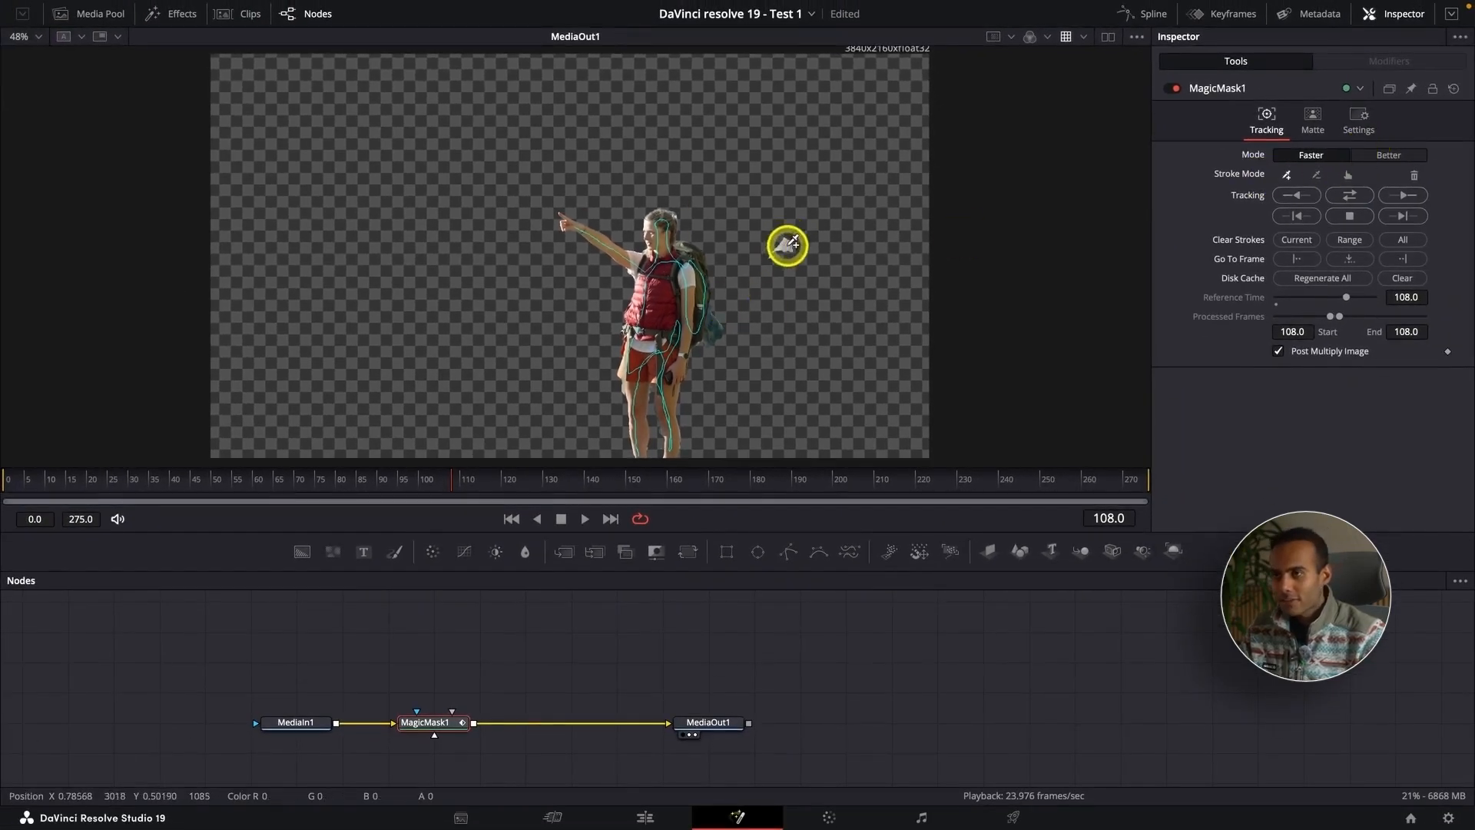
pyautogui.click(1319, 179)
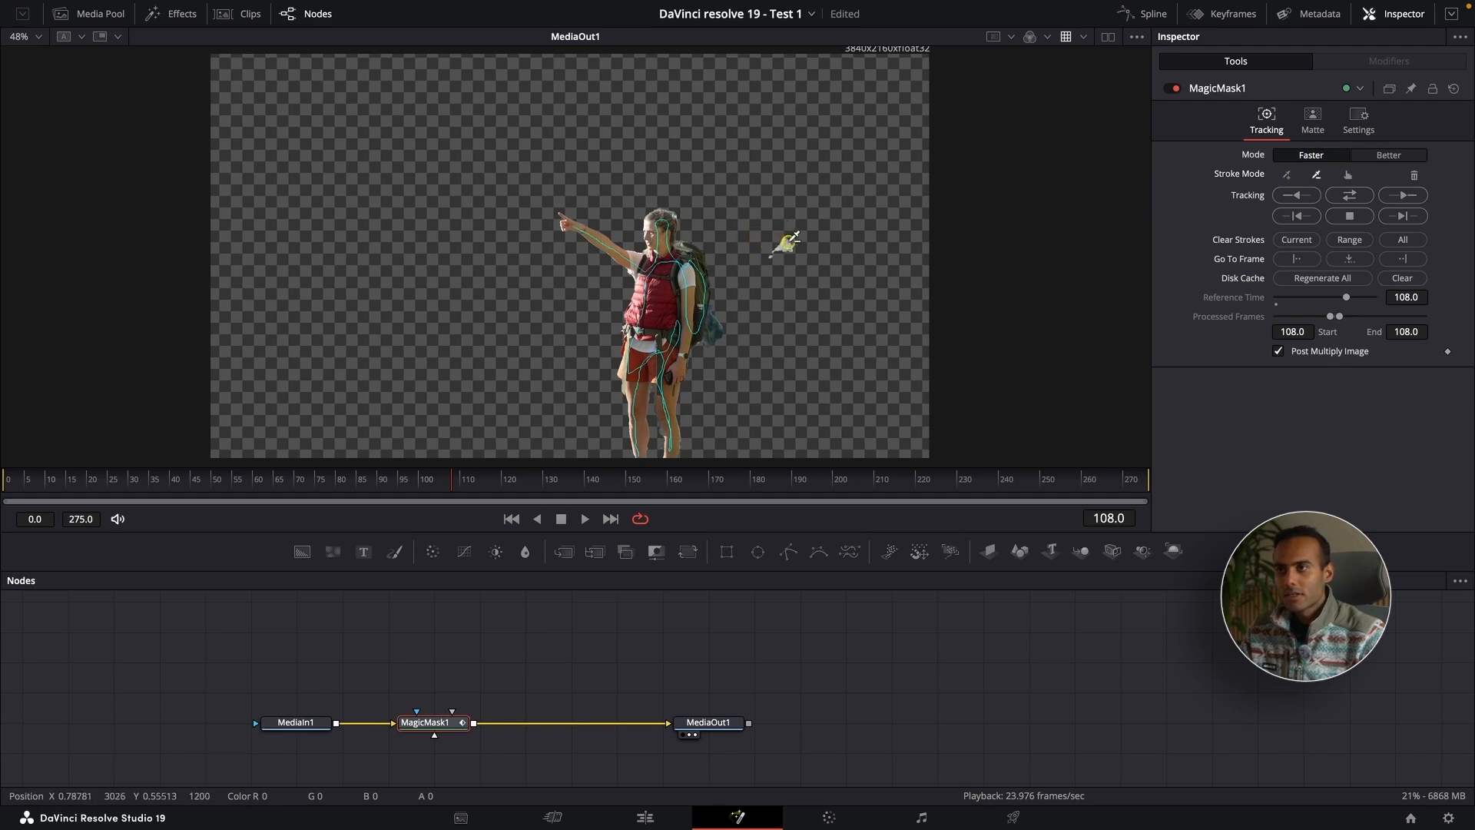
pyautogui.moveTo(770, 253); pyautogui.dragTo(770, 254)
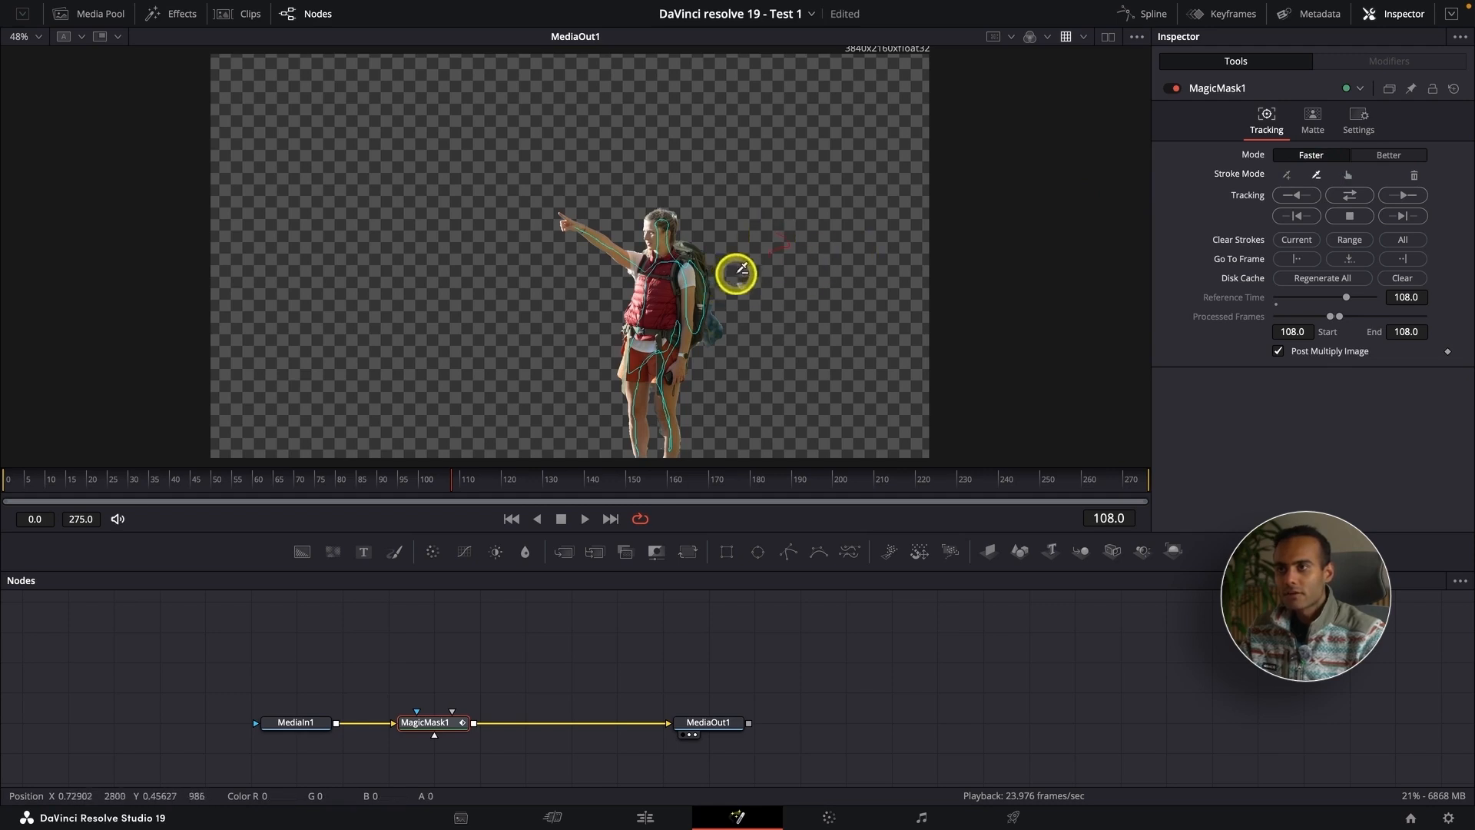
pyautogui.moveTo(743, 264); pyautogui.dragTo(758, 330)
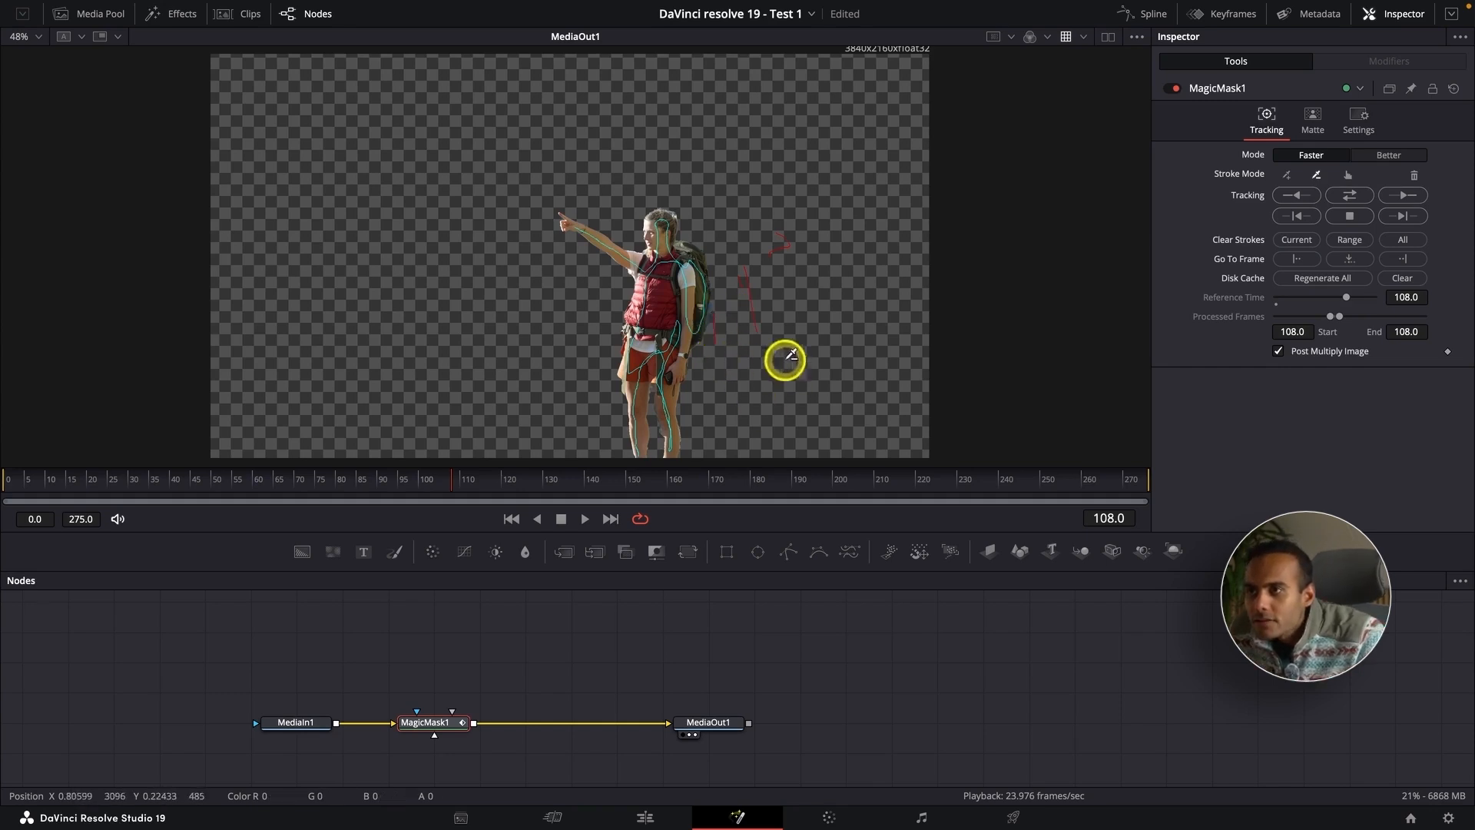
# Step: Switch the Magic Mask mode to Better and set its Refine Range to 58
pyautogui.scroll(4, 723, 306)
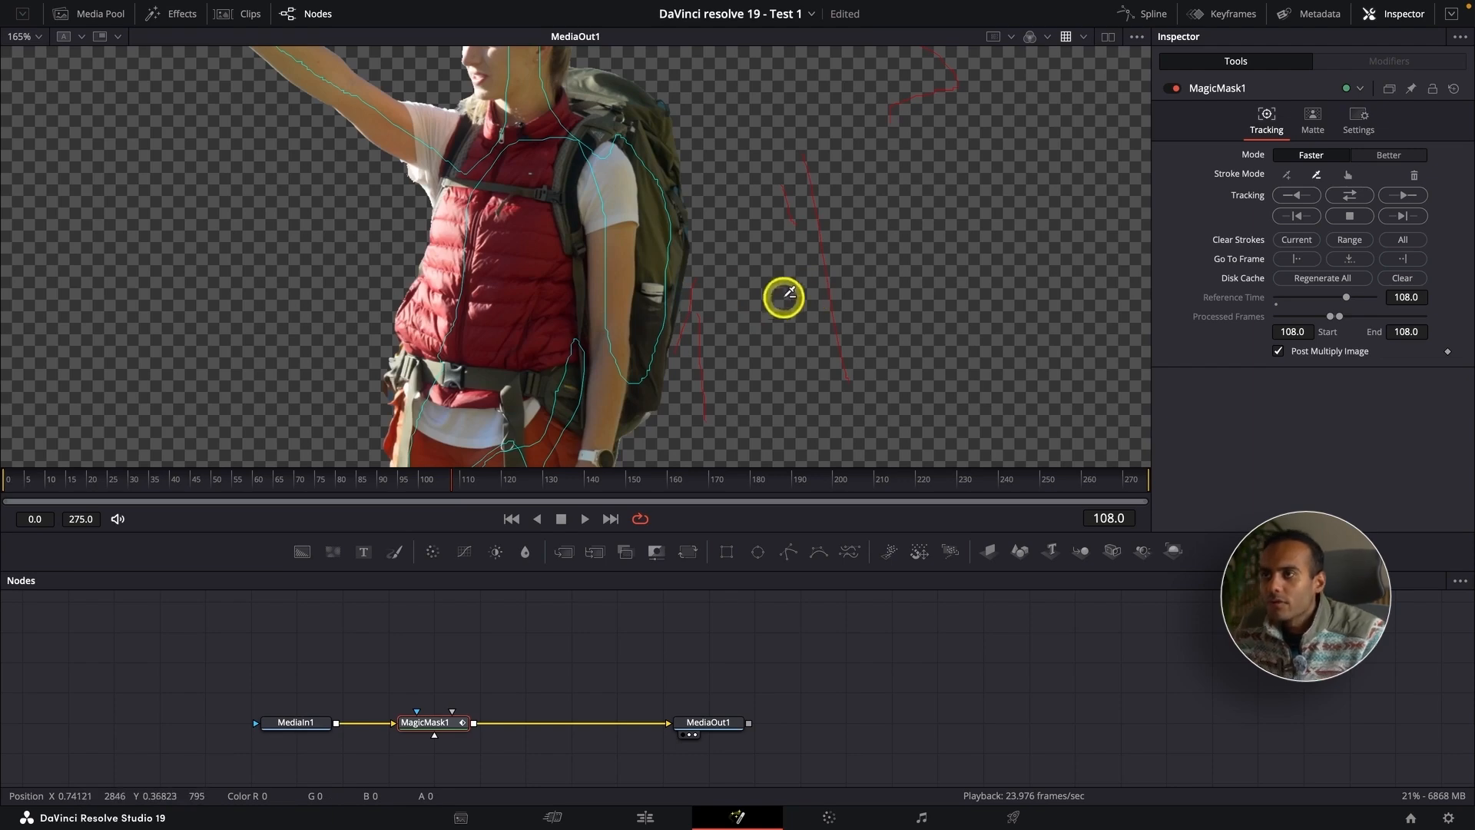
pyautogui.scroll(2, 746, 306)
pyautogui.scroll(-8, 746, 306)
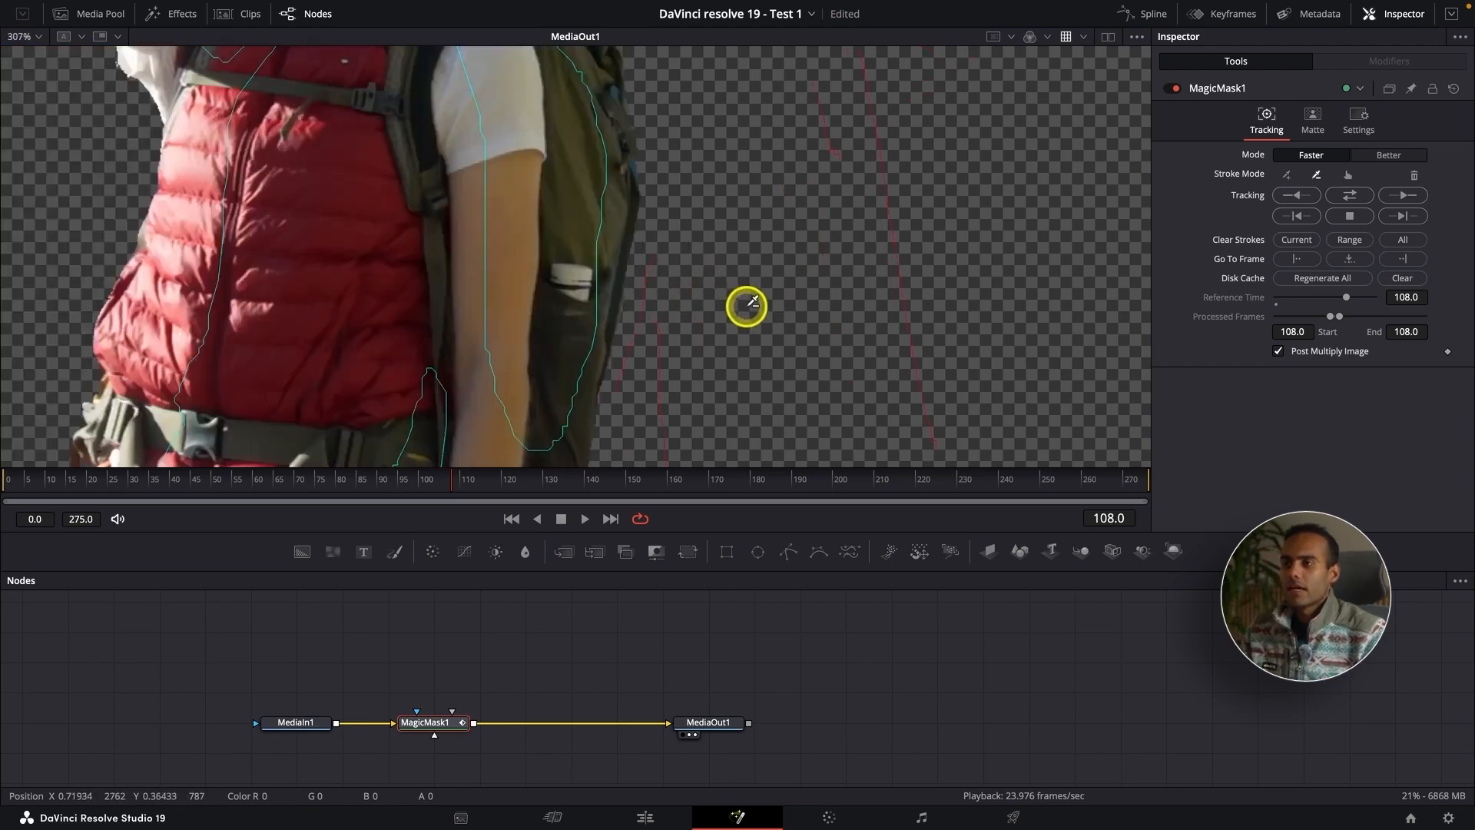
pyautogui.scroll(4, 746, 305)
pyautogui.scroll(-3, 747, 305)
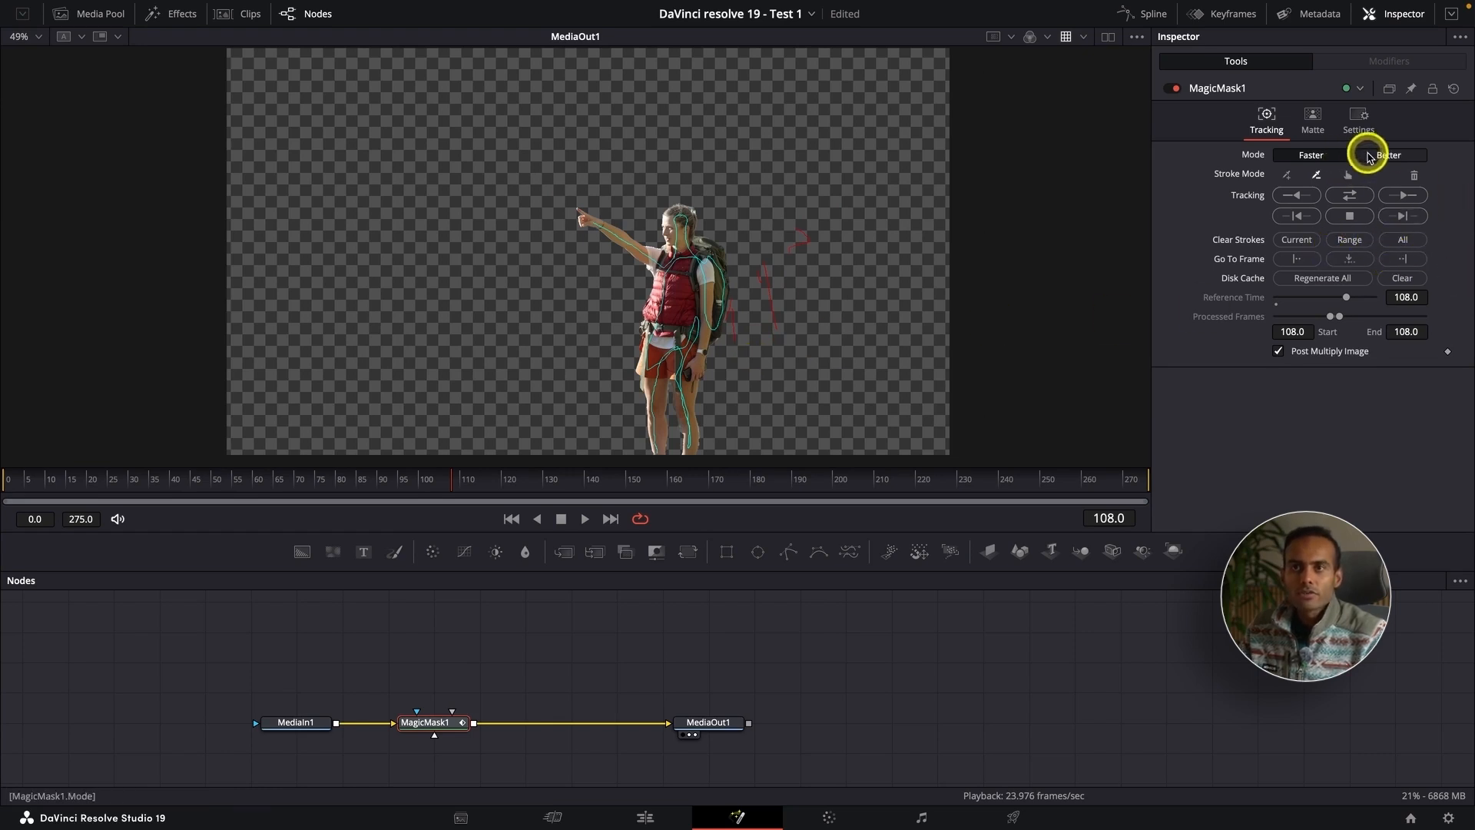
pyautogui.click(1370, 155)
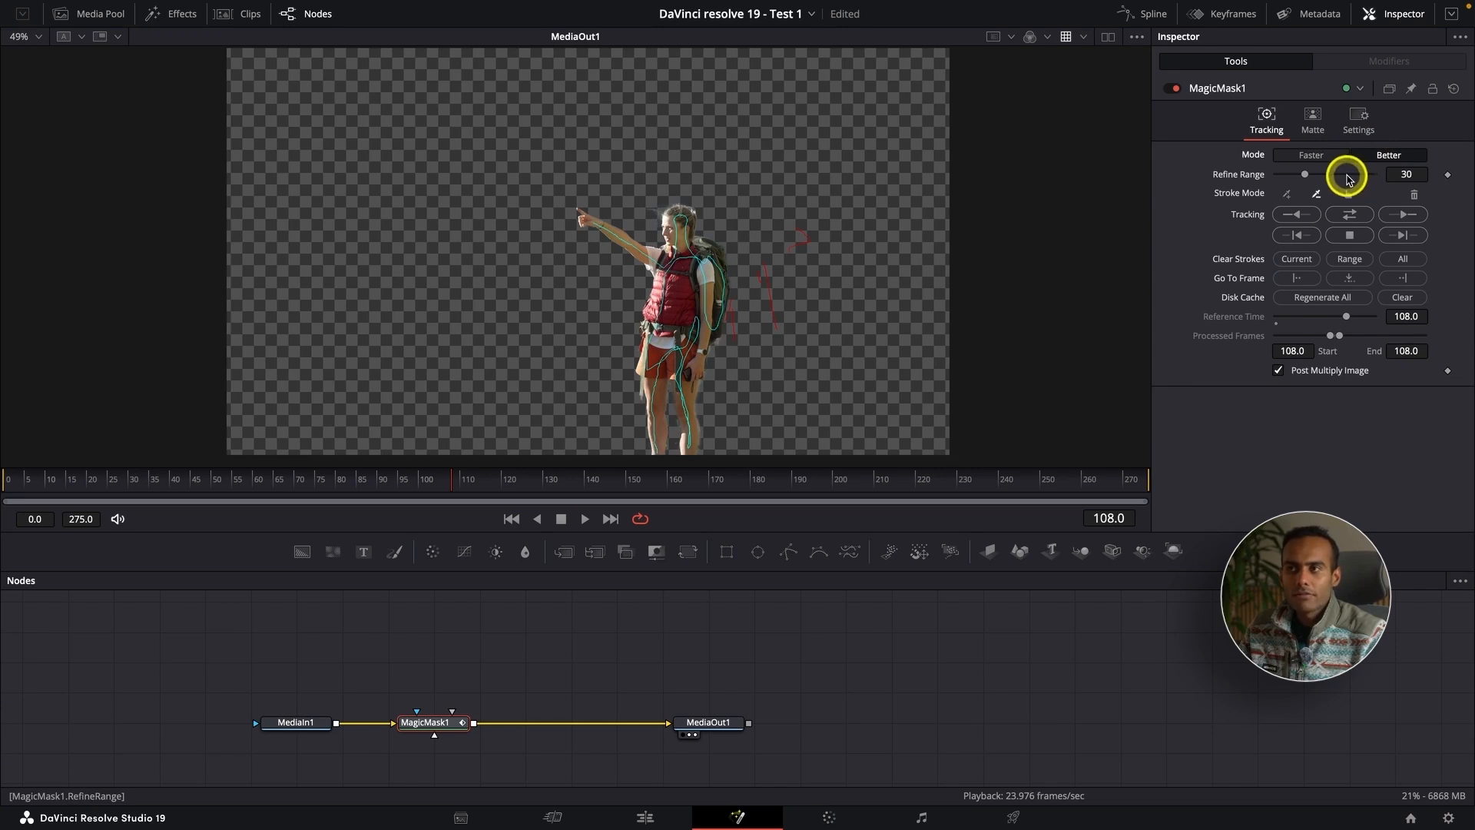
pyautogui.click(1348, 176)
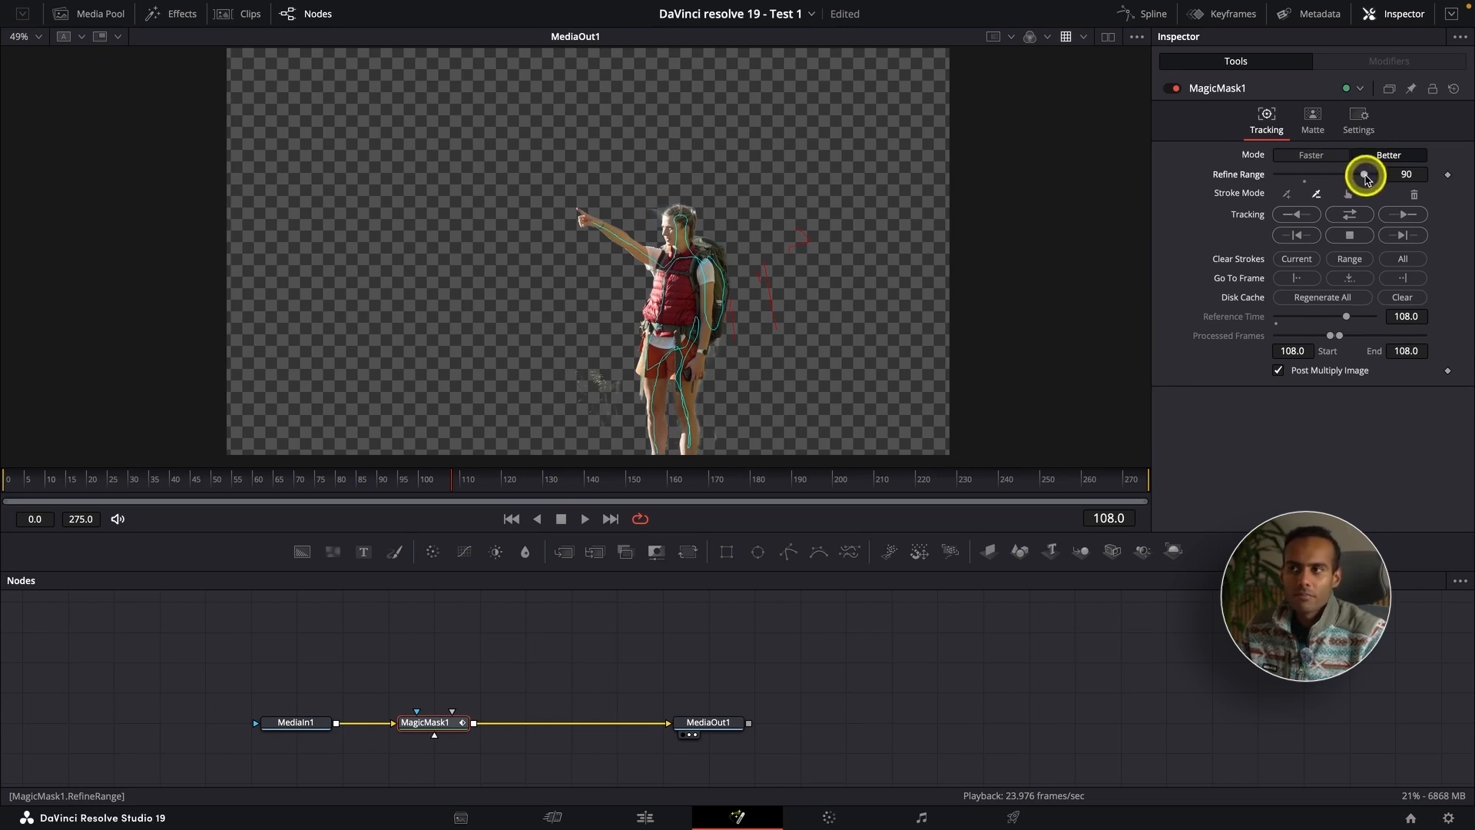
pyautogui.moveTo(1343, 180); pyautogui.dragTo(1333, 179)
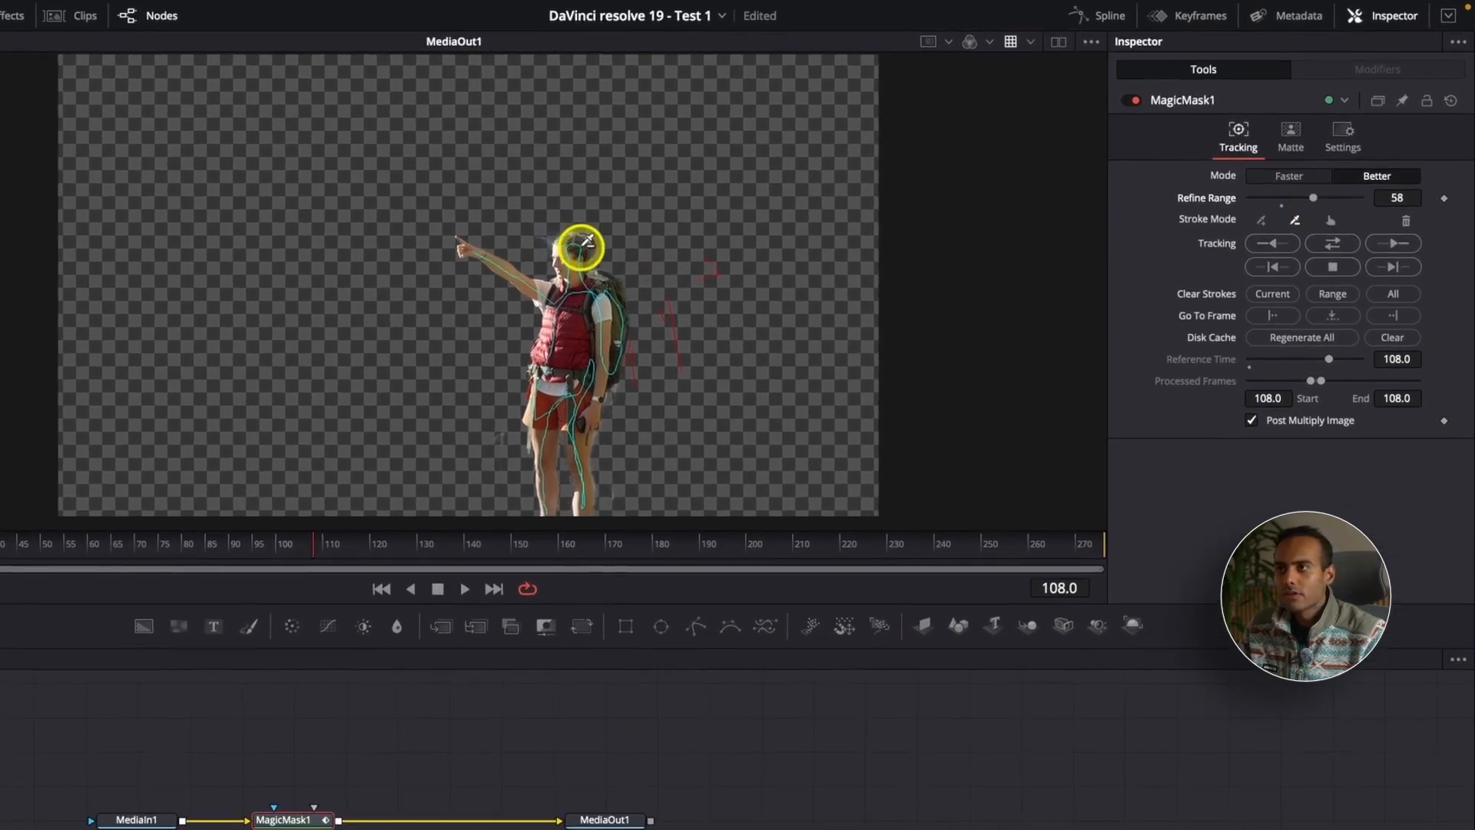
# Step: Inspect the mask edges around the hiker up close and track the mask in both directions from frame 108
pyautogui.scroll(5, 684, 216)
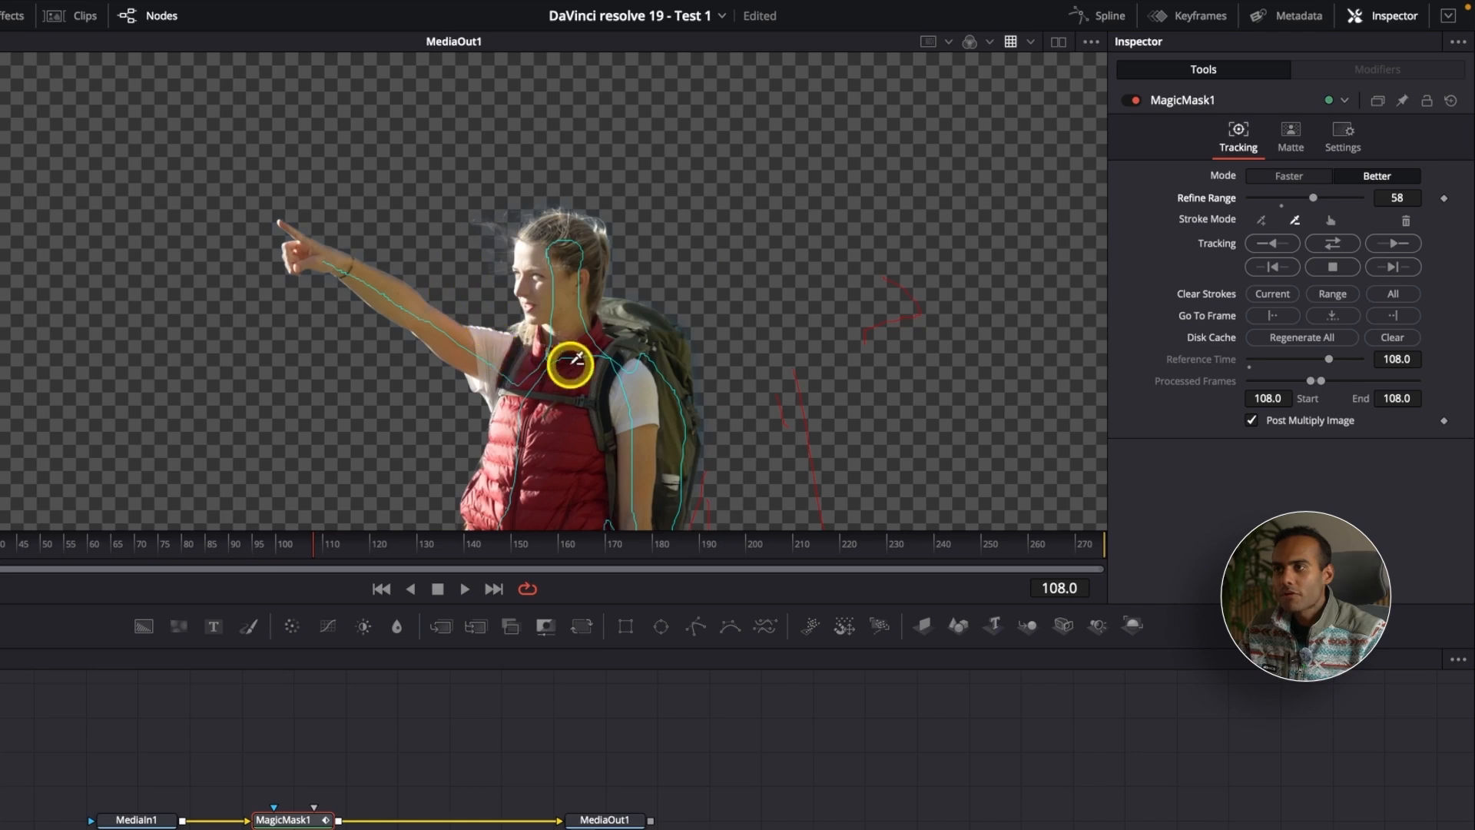
pyautogui.scroll(-2, 580, 362)
pyautogui.scroll(-2, 659, 355)
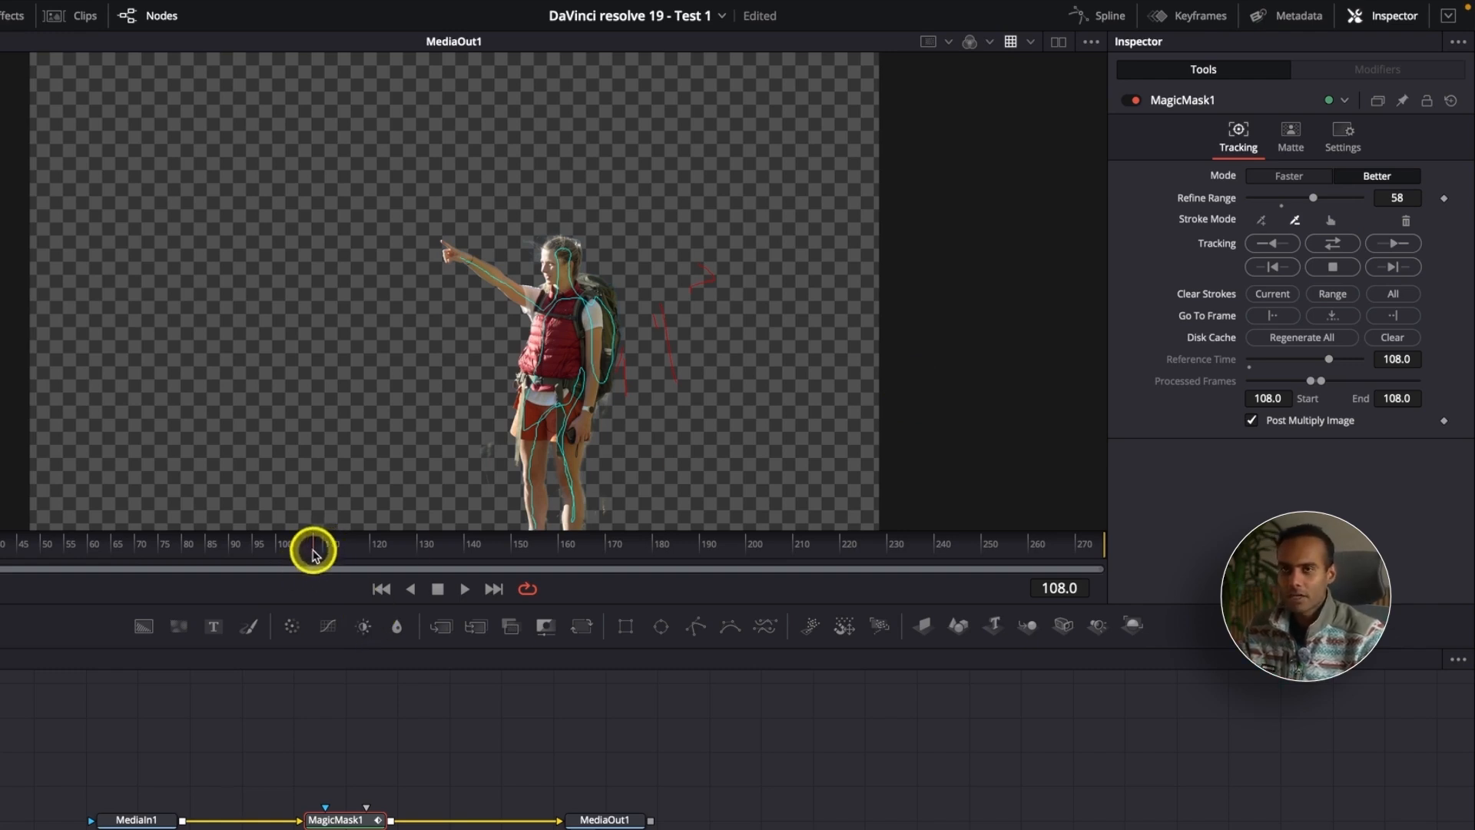
pyautogui.click(1335, 244)
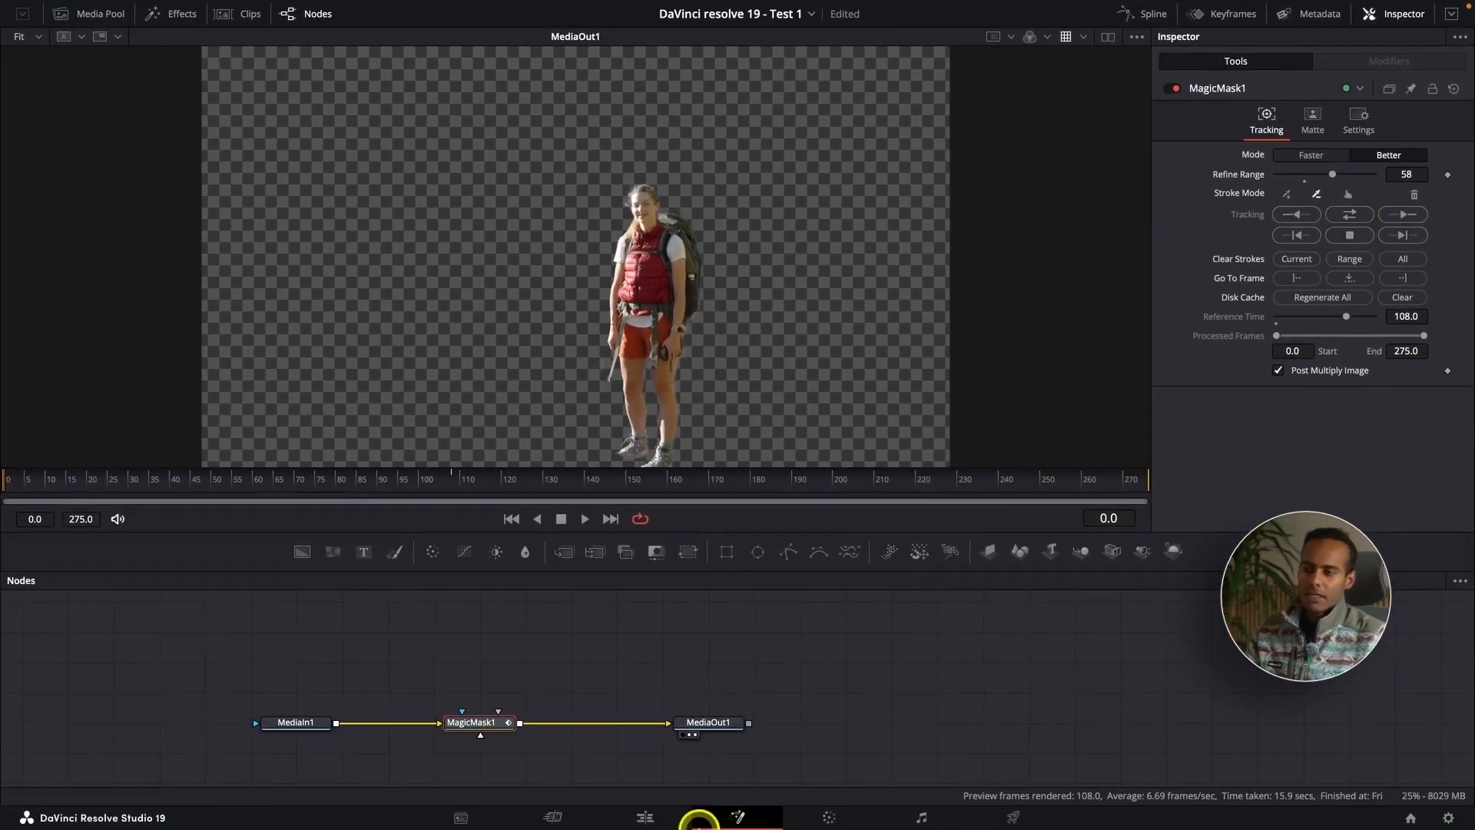
# Step: On the Edit page, move the masked C2418.MP4 clip to Video 2 above C2687.MP4 and preview the composite
pyautogui.click(645, 819)
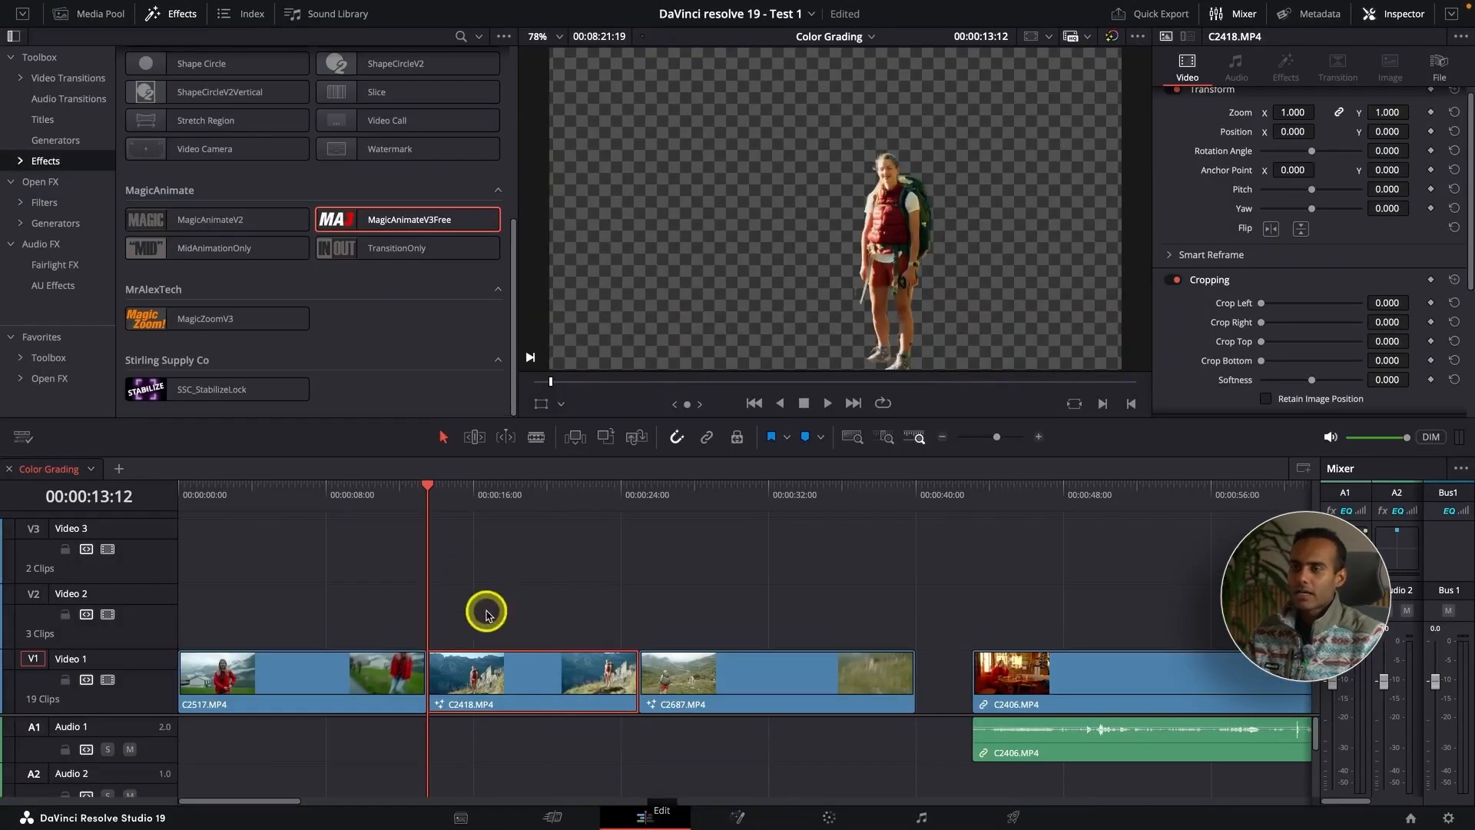
pyautogui.moveTo(541, 668); pyautogui.dragTo(575, 618)
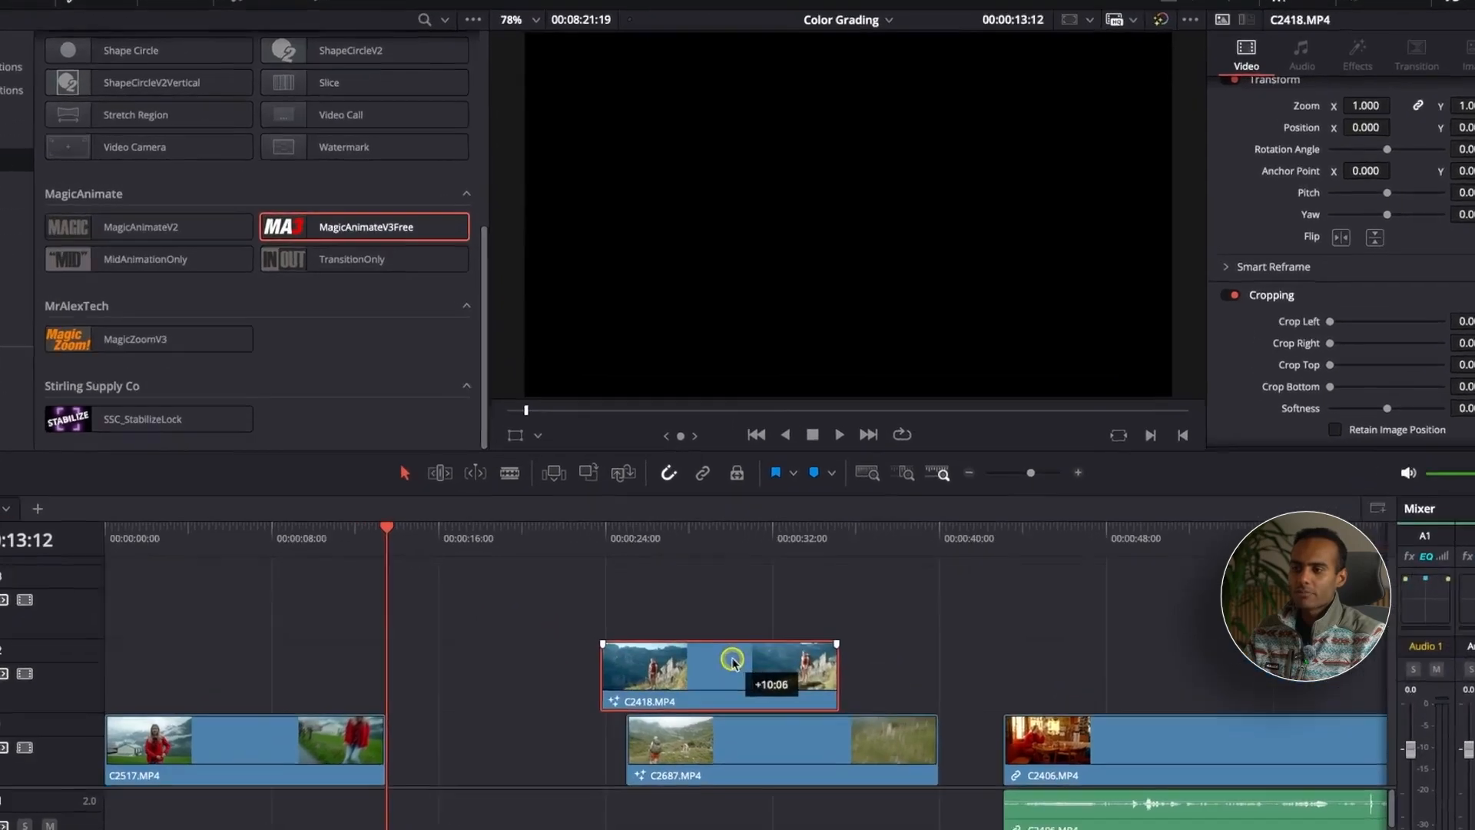
pyautogui.click(692, 487)
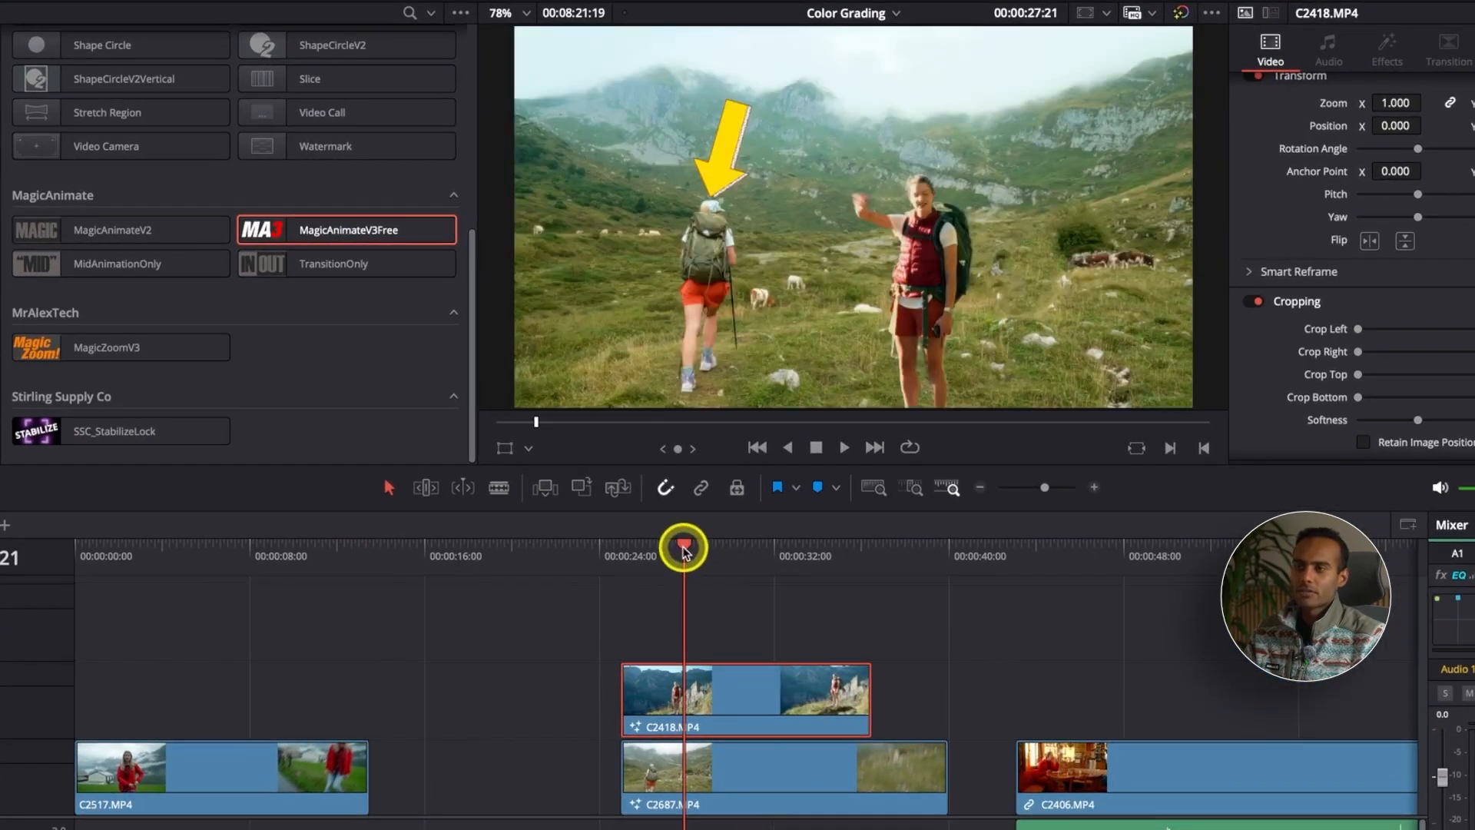
pyautogui.moveTo(683, 547)
pyautogui.mouseDown()
pyautogui.moveTo(630, 561)
pyautogui.moveTo(682, 554)
pyautogui.mouseUp()
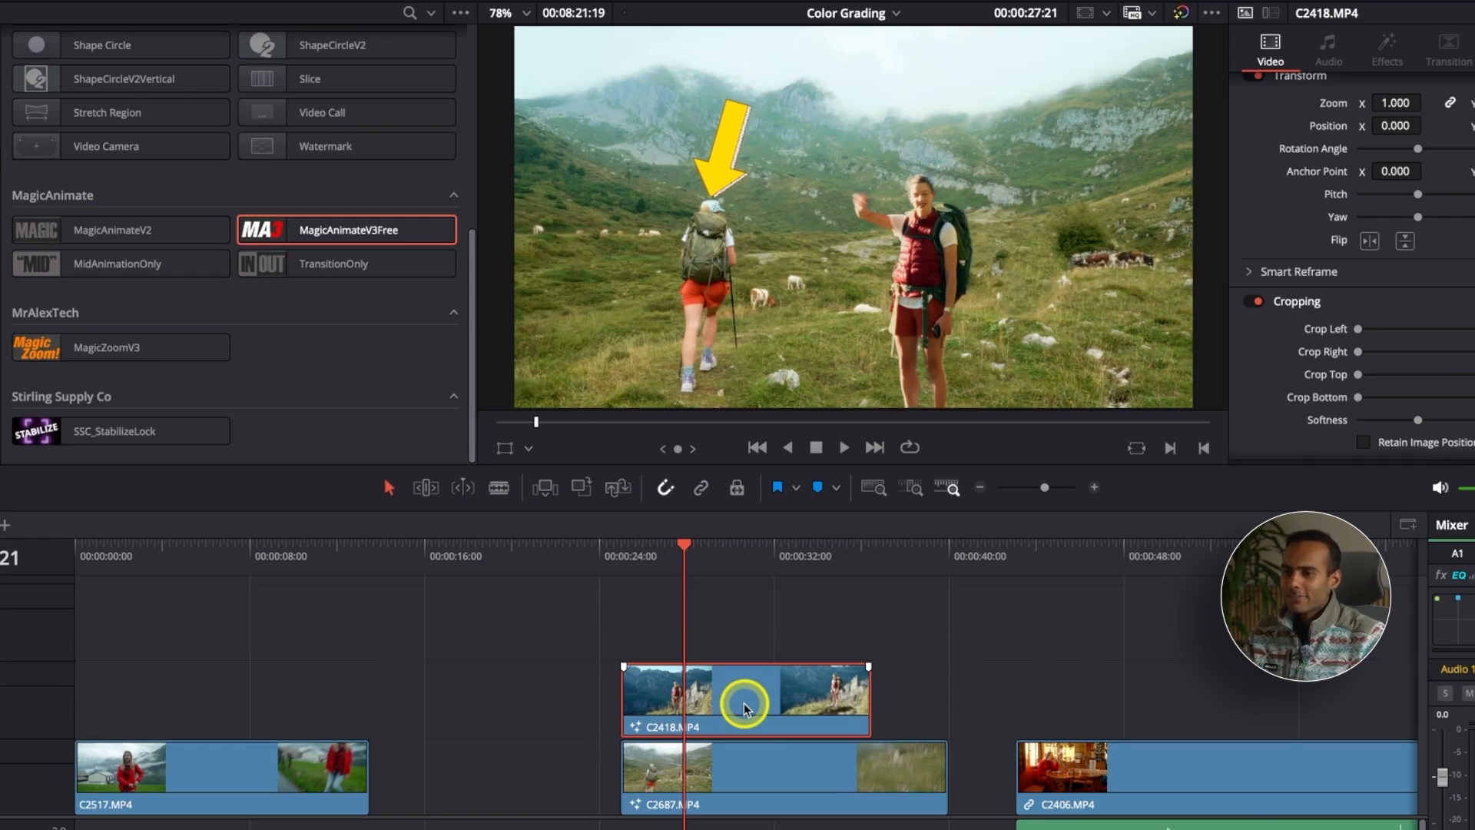
# Step: Return the C2418.MP4 clip to its gap on Video 1 after C2517.MP4, with the playhead at 00:00:17:10
pyautogui.moveTo(743, 705); pyautogui.dragTo(494, 705)
pyautogui.click(455, 554)
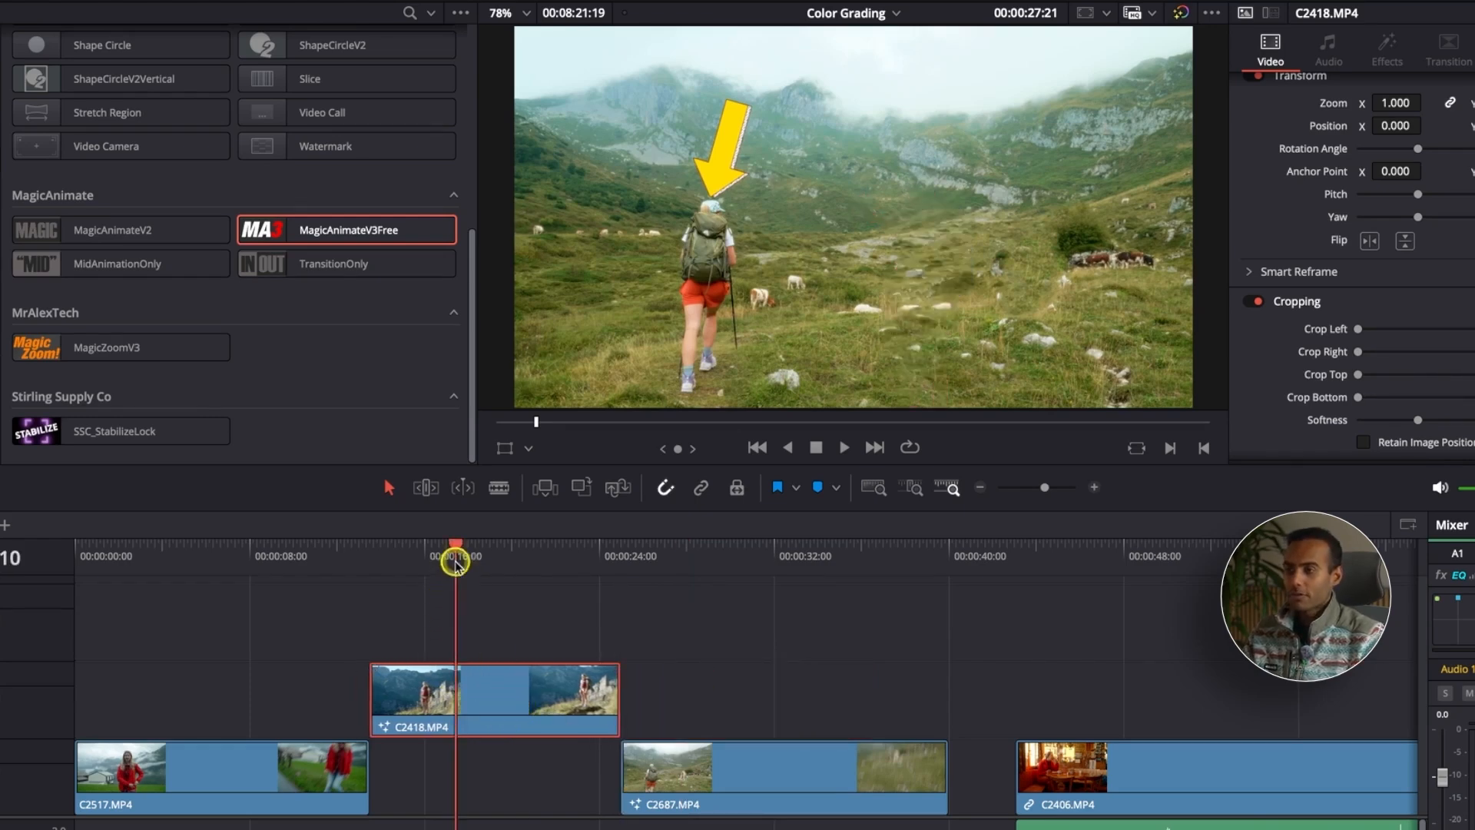
pyautogui.moveTo(478, 723); pyautogui.dragTo(482, 761)
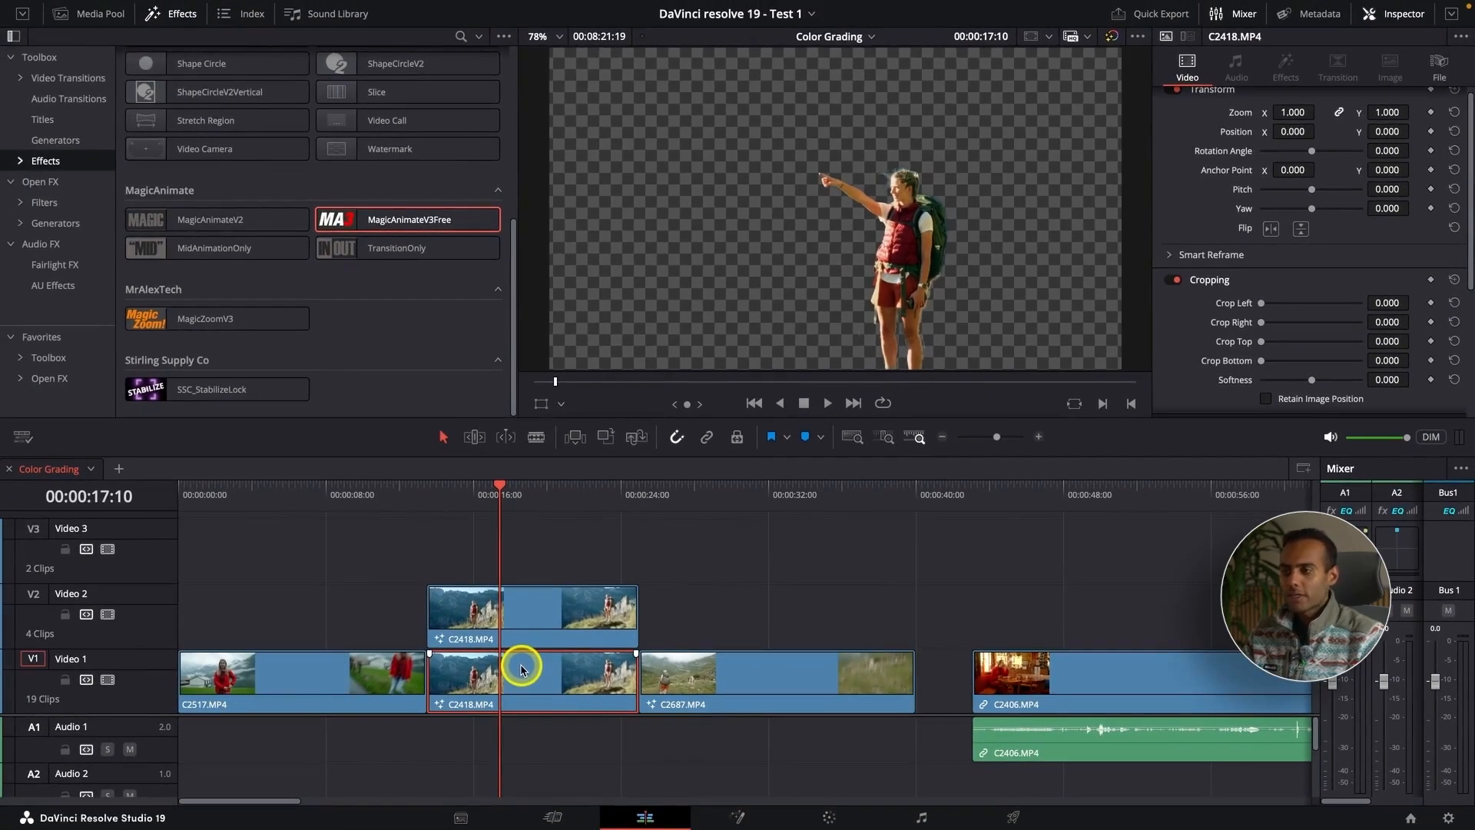
# Step: Delete the Magic Mask node from the Video 1 copy of C2418.MP4 in Fusion and return to the Edit page
pyautogui.click(739, 816)
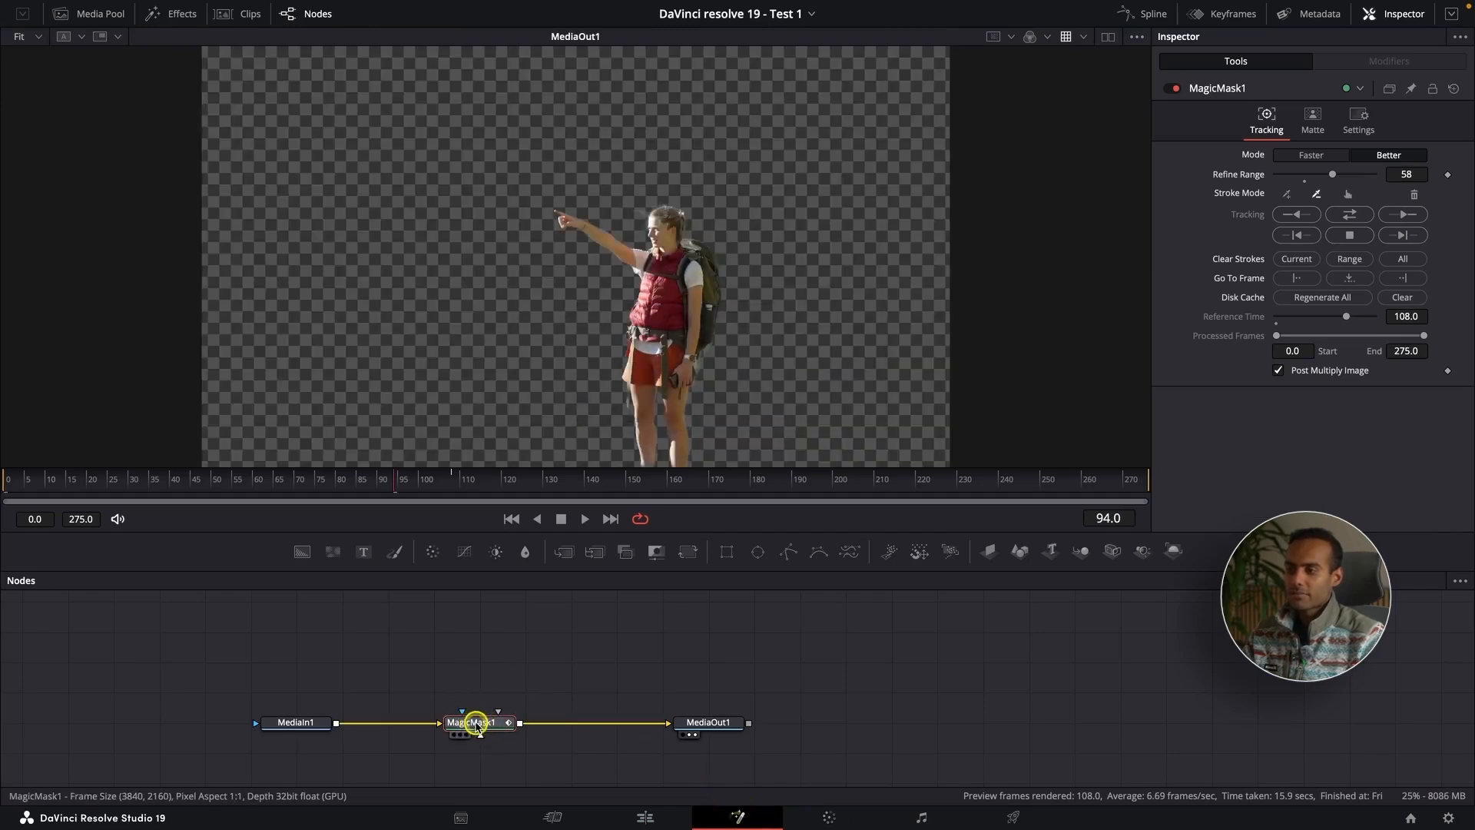
pyautogui.press('Delete')
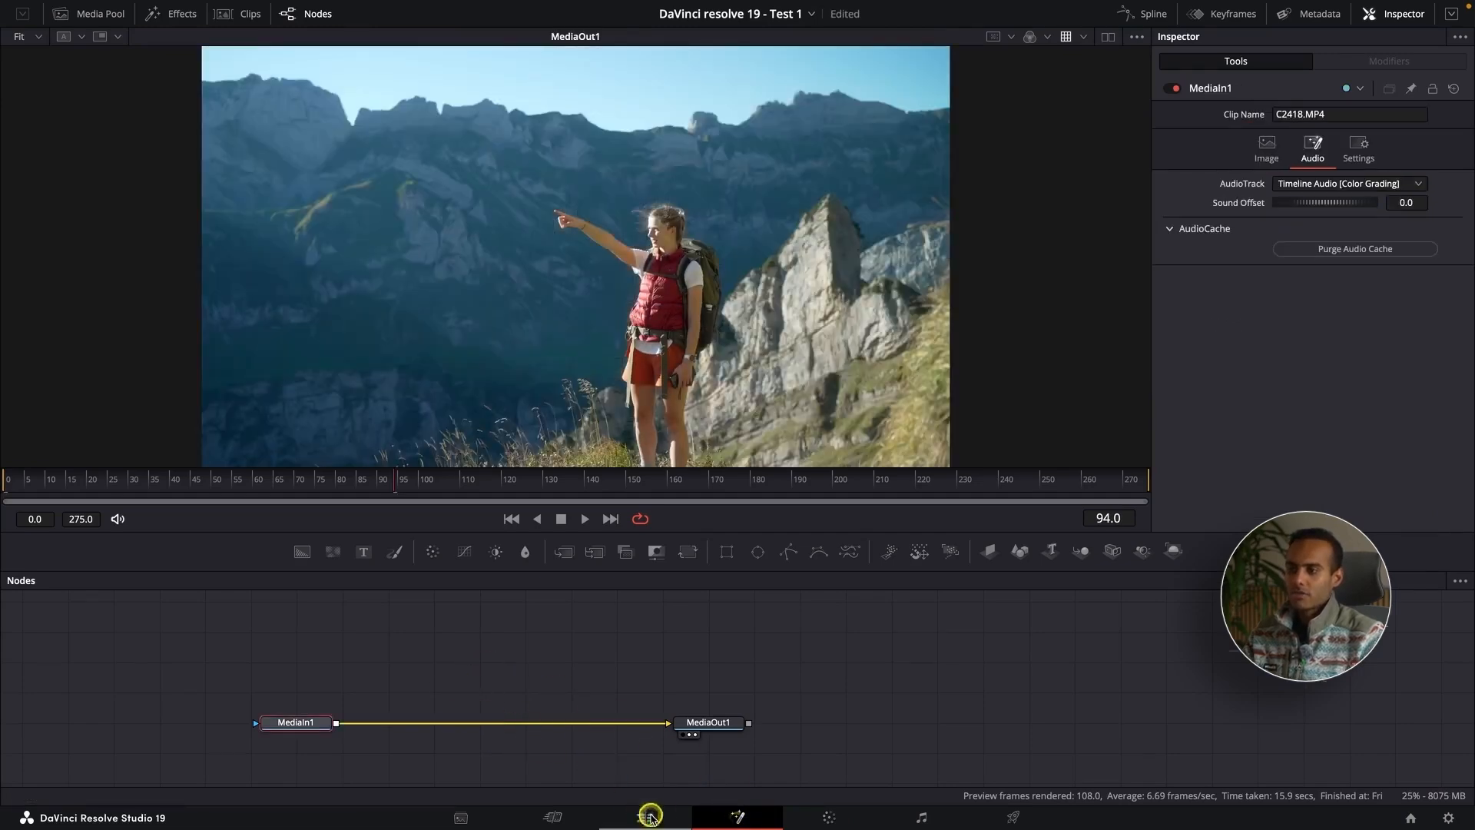
pyautogui.click(649, 816)
# Step: Move the masked C2418.MP4 copy from Video 2 up to Video 3
pyautogui.click(564, 578)
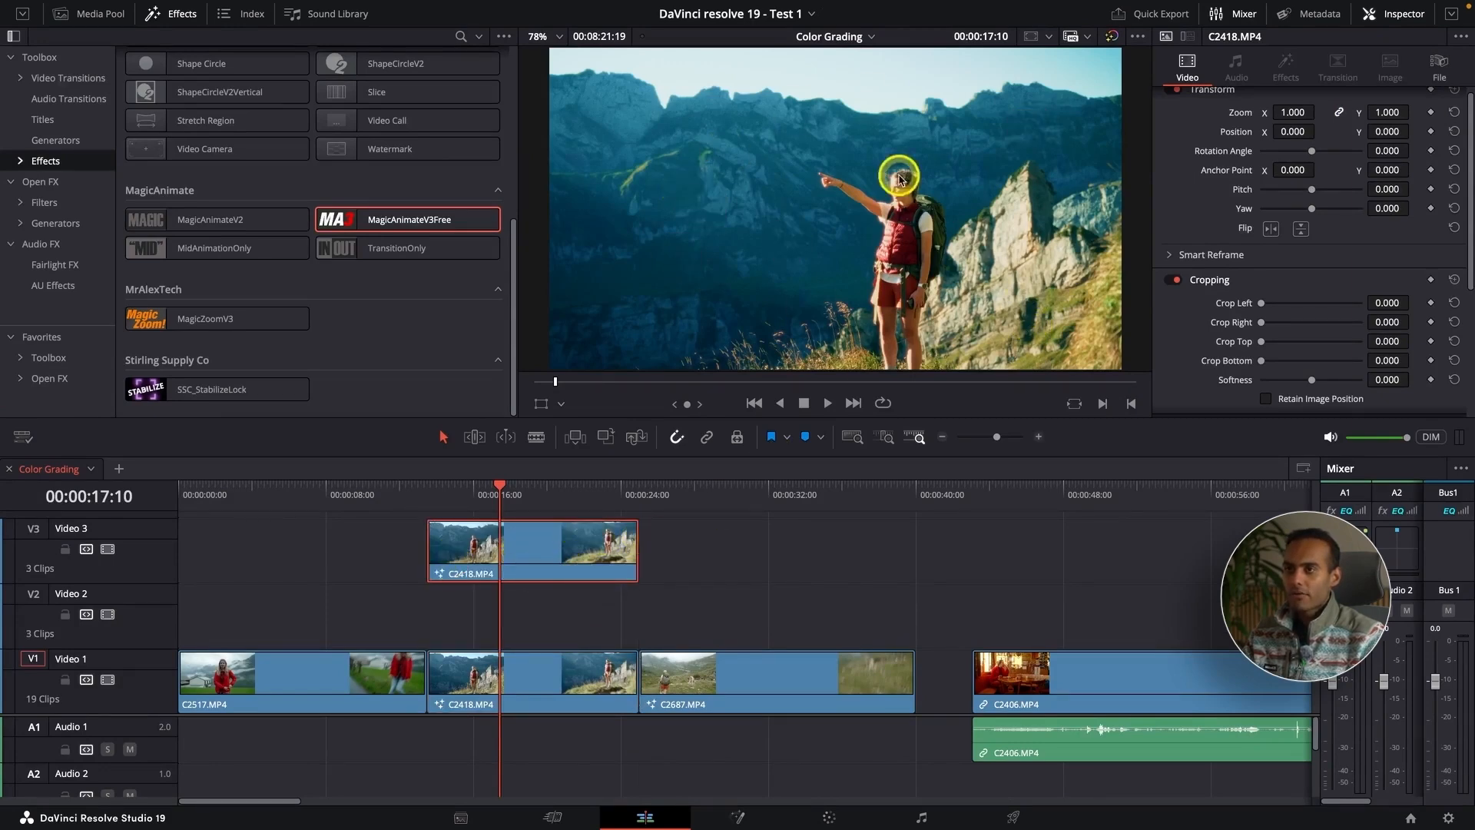
pyautogui.click(508, 688)
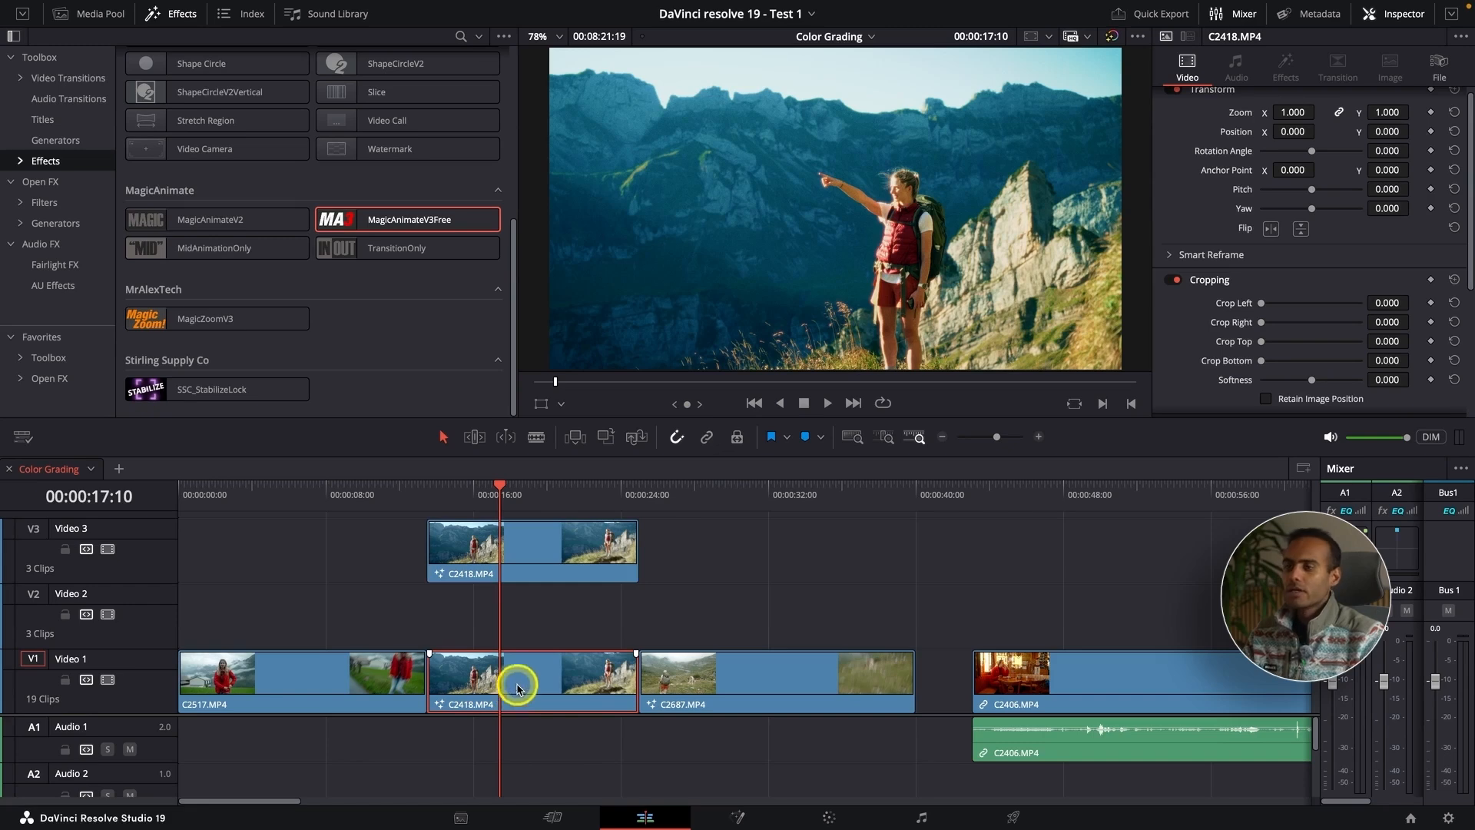
pyautogui.click(757, 607)
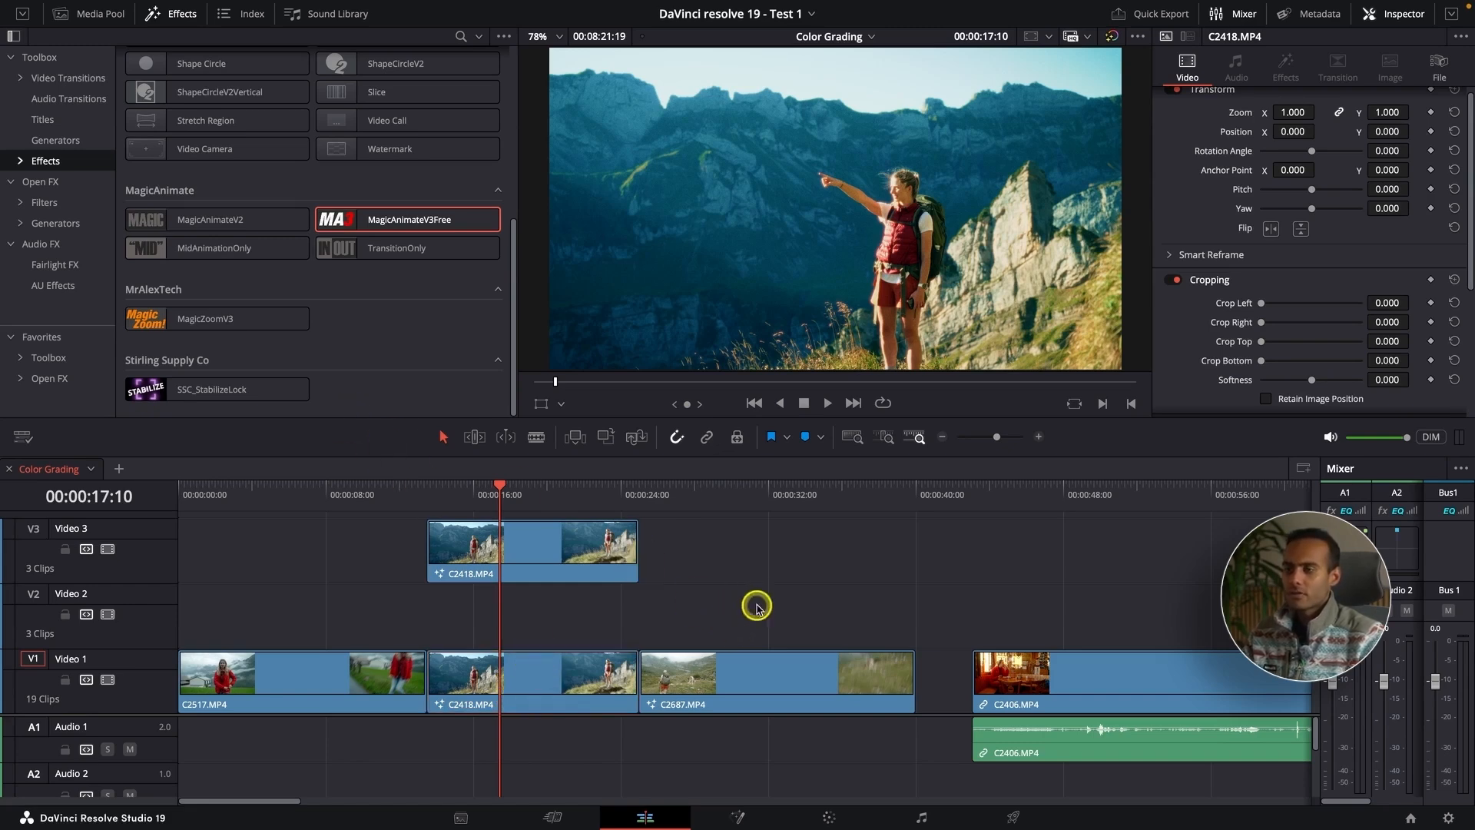
# Step: Move the Basic Title text clip along Video 2 so it sits between the two C2418.MP4 clips
pyautogui.scroll(-2, 757, 607)
pyautogui.moveTo(809, 617); pyautogui.dragTo(374, 617)
pyautogui.scroll(2, 384, 621)
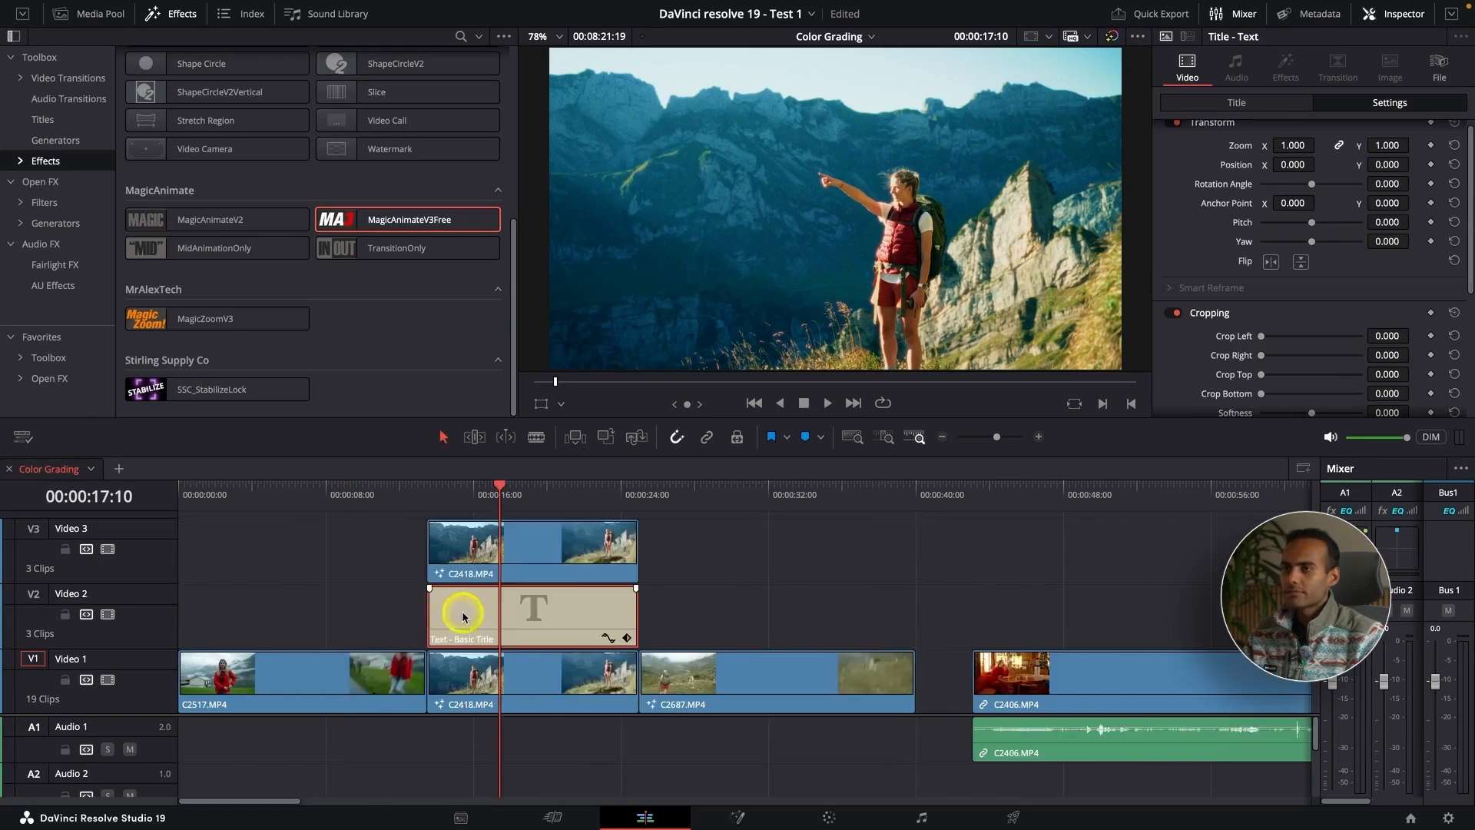
# Step: Change the title's wording to "text" and select the masked C2418.MP4 clip on Video 3
pyautogui.click(1238, 104)
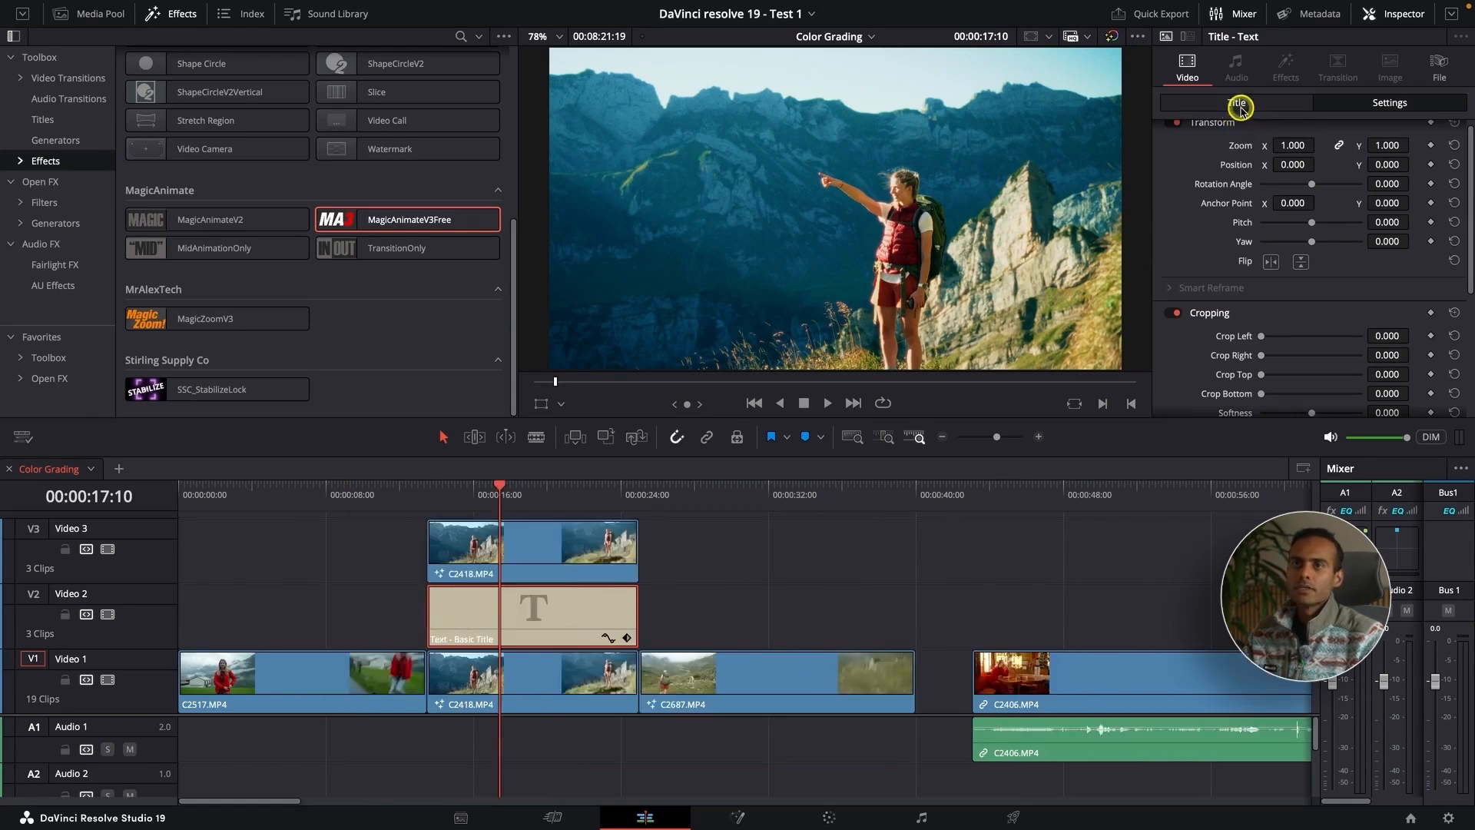
pyautogui.click(1274, 156)
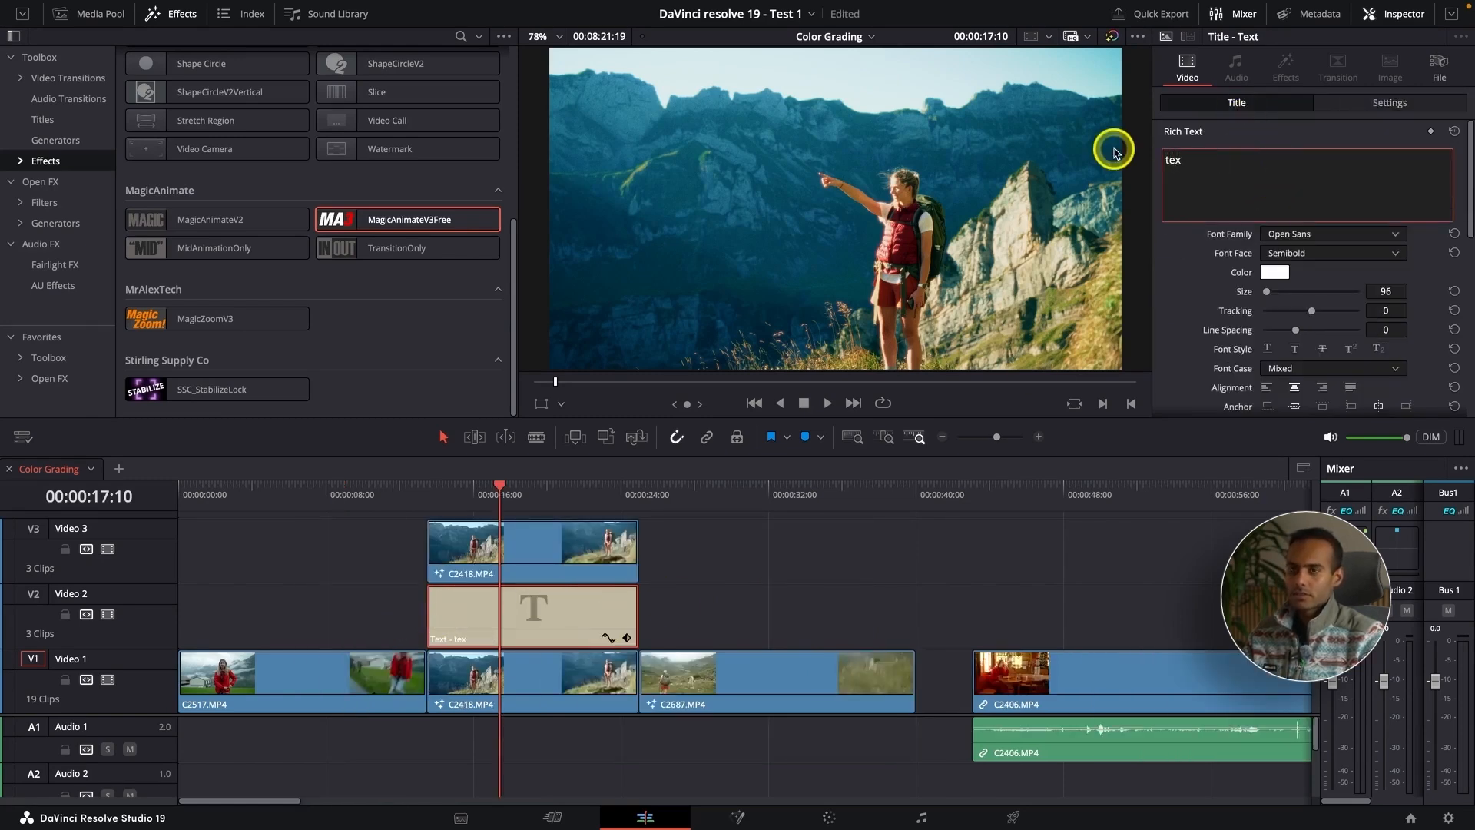
pyautogui.click(577, 538)
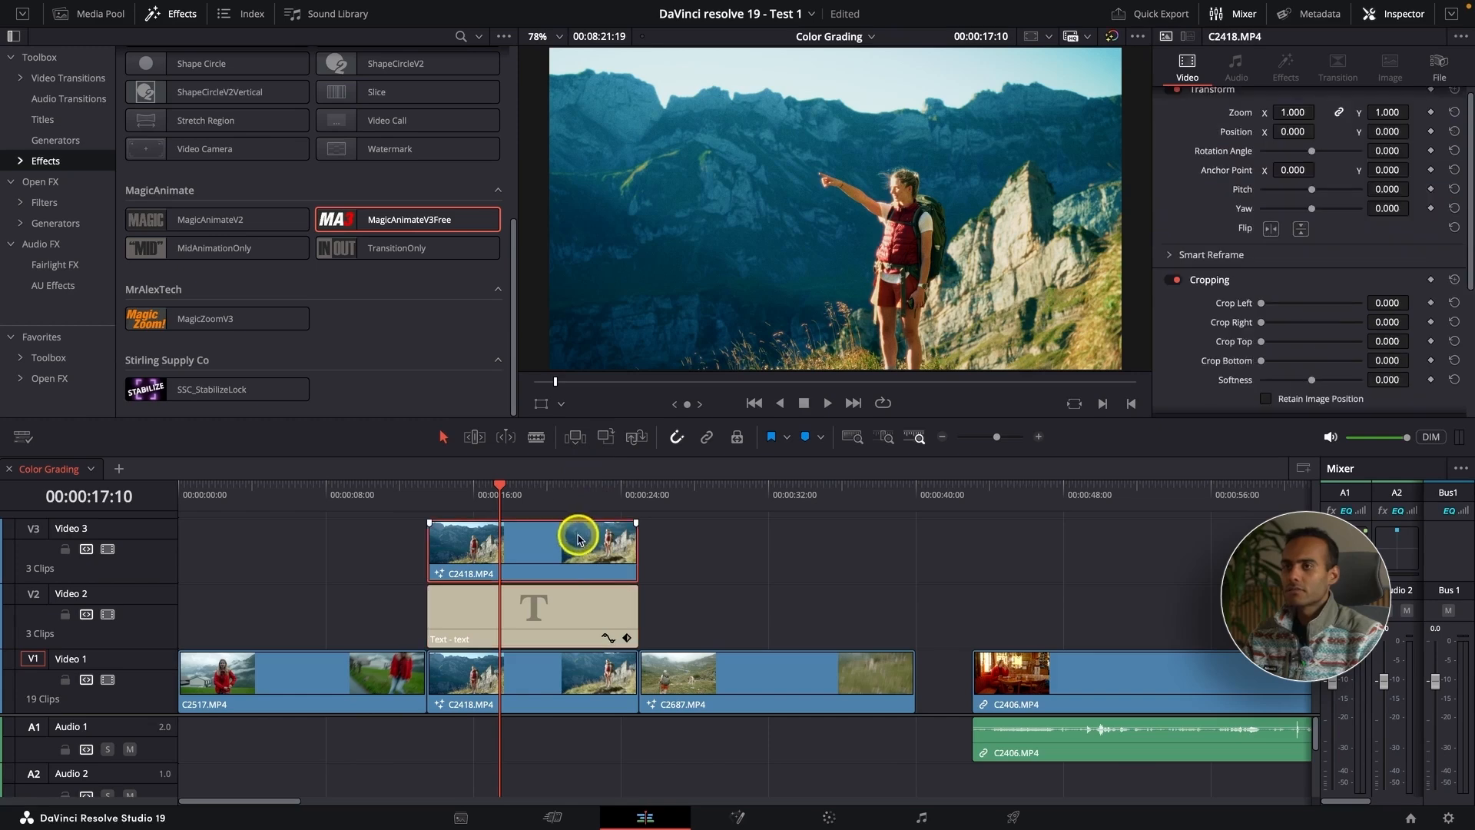
# Step: Switch the Video 3 track off and back on to compare the picture, and bring the three video tracks into view
pyautogui.click(107, 549)
pyautogui.click(107, 549)
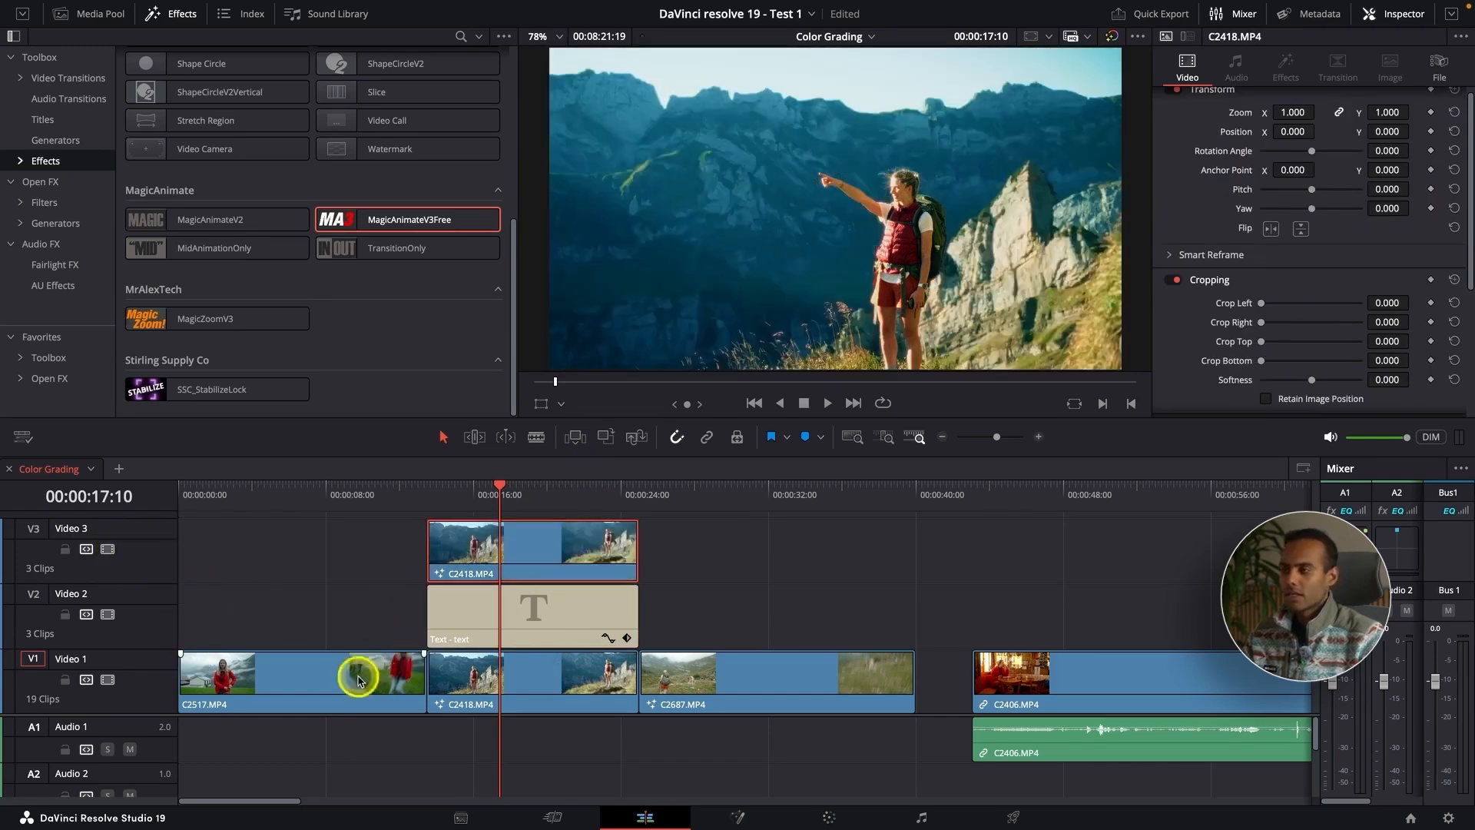
pyautogui.moveTo(149, 713); pyautogui.dragTo(149, 771)
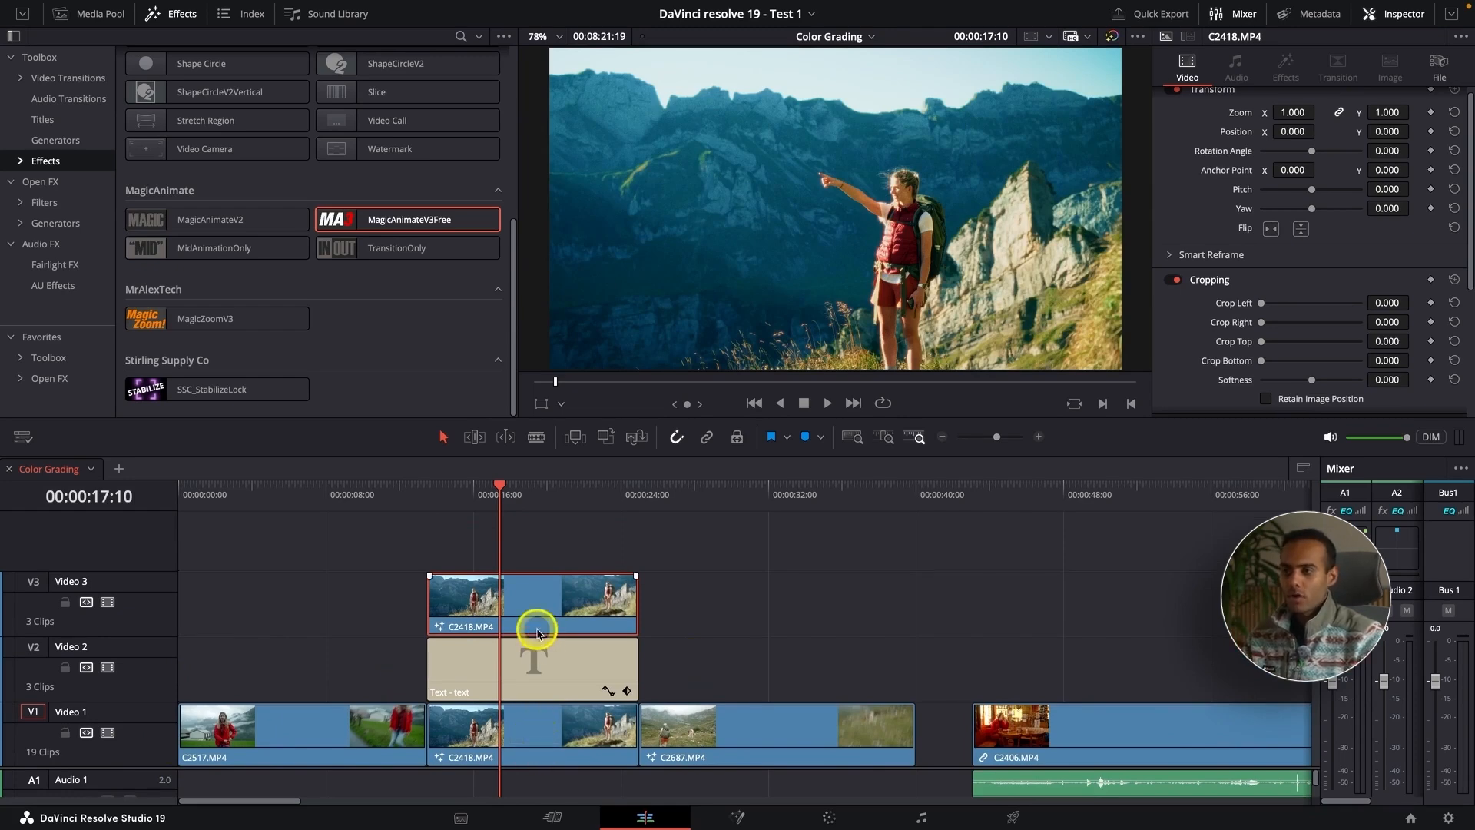
# Step: Move the C2418.MP4 clip on Video 3 over to above C2687.MP4 and preview the frame there
pyautogui.moveTo(542, 609); pyautogui.dragTo(767, 600)
pyautogui.click(702, 508)
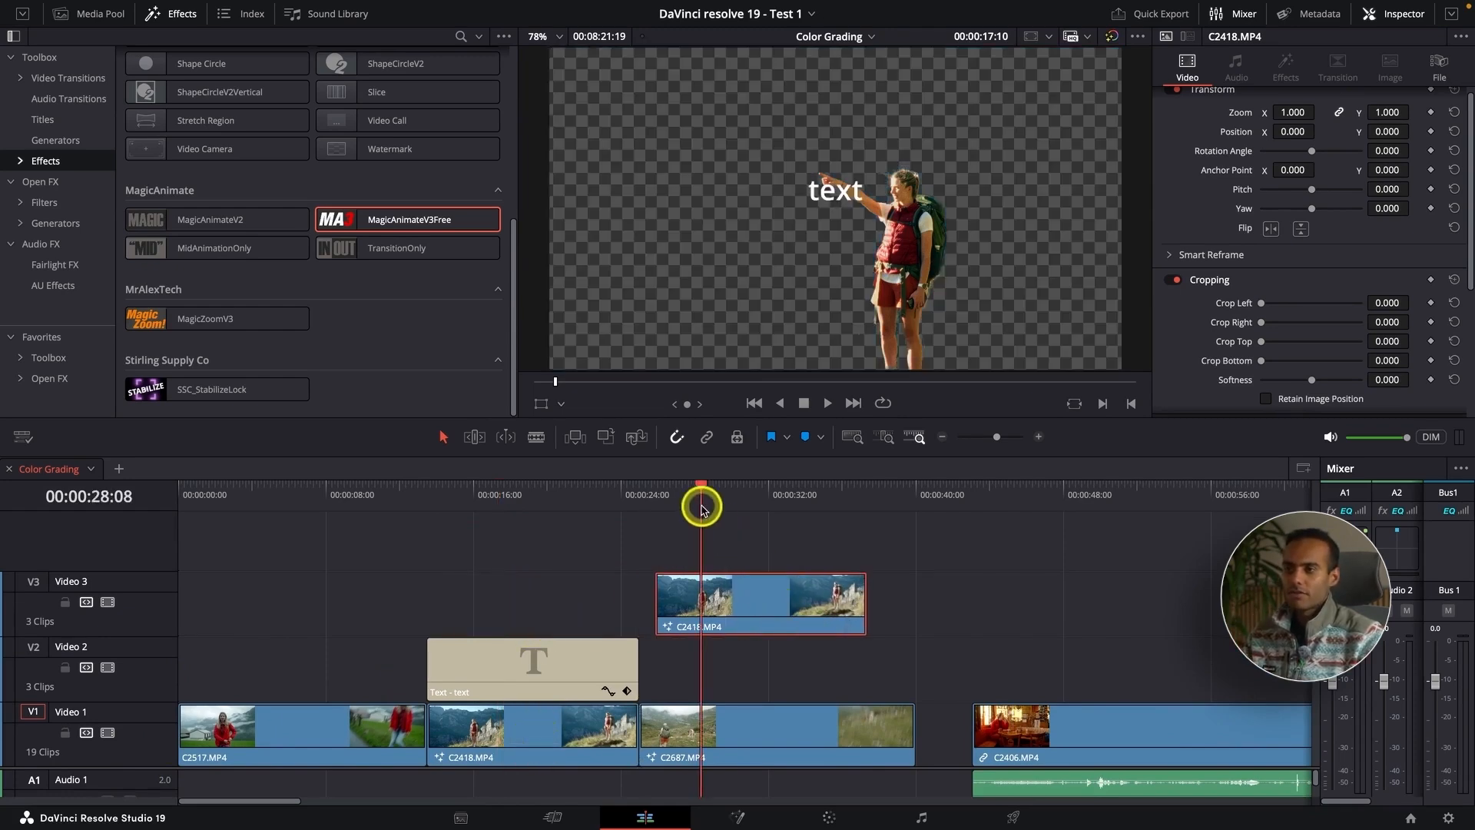
pyautogui.moveTo(709, 509)
pyautogui.mouseDown()
pyautogui.moveTo(695, 492)
pyautogui.moveTo(727, 492)
pyautogui.moveTo(705, 492)
pyautogui.mouseUp()
# Step: Move the masked C2418.MP4 clip from Video 1 up to Video 3 directly above the title and preview it
pyautogui.click(528, 659)
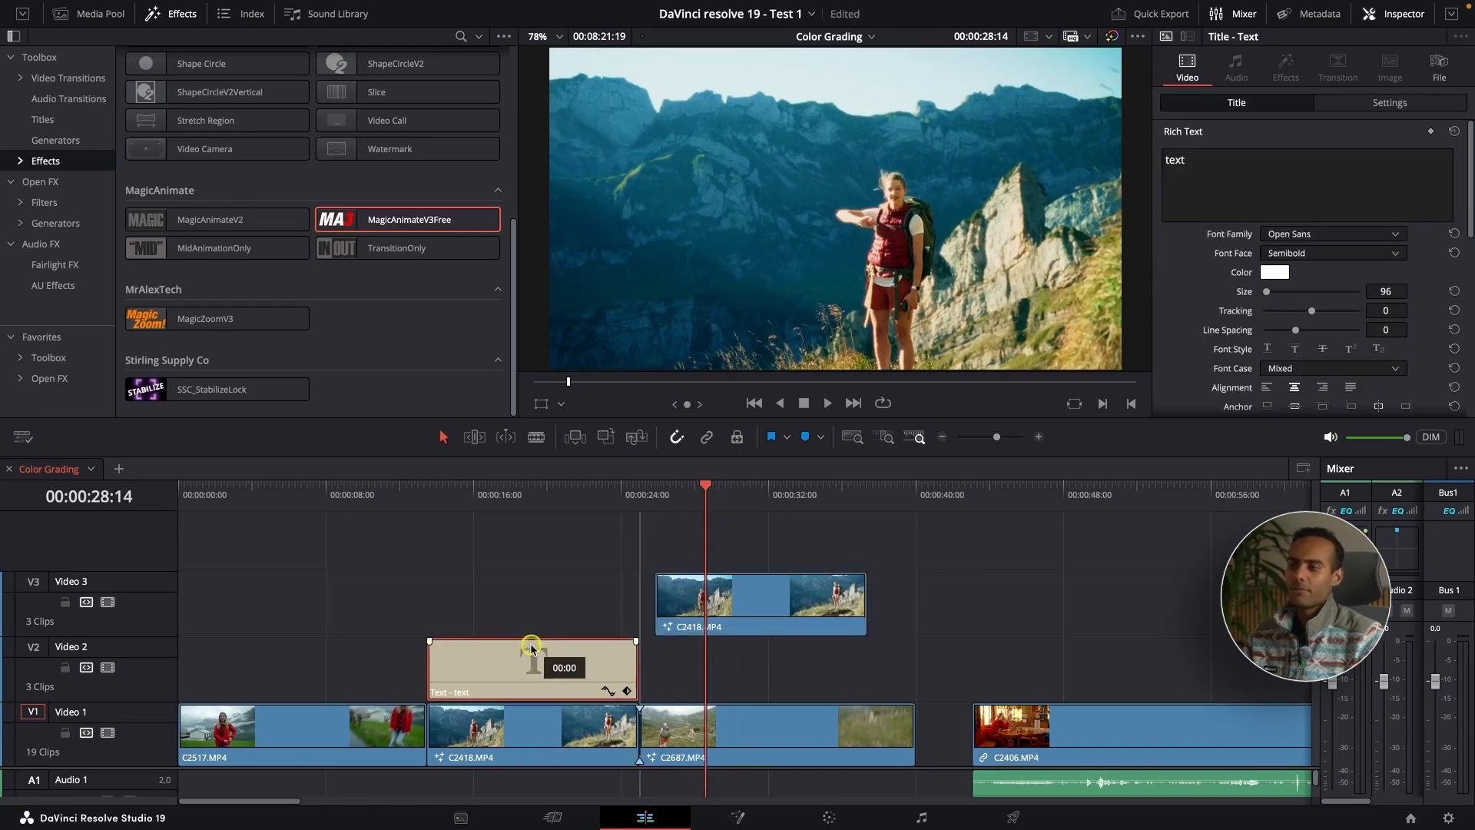
pyautogui.moveTo(517, 730); pyautogui.dragTo(523, 585)
pyautogui.click(467, 507)
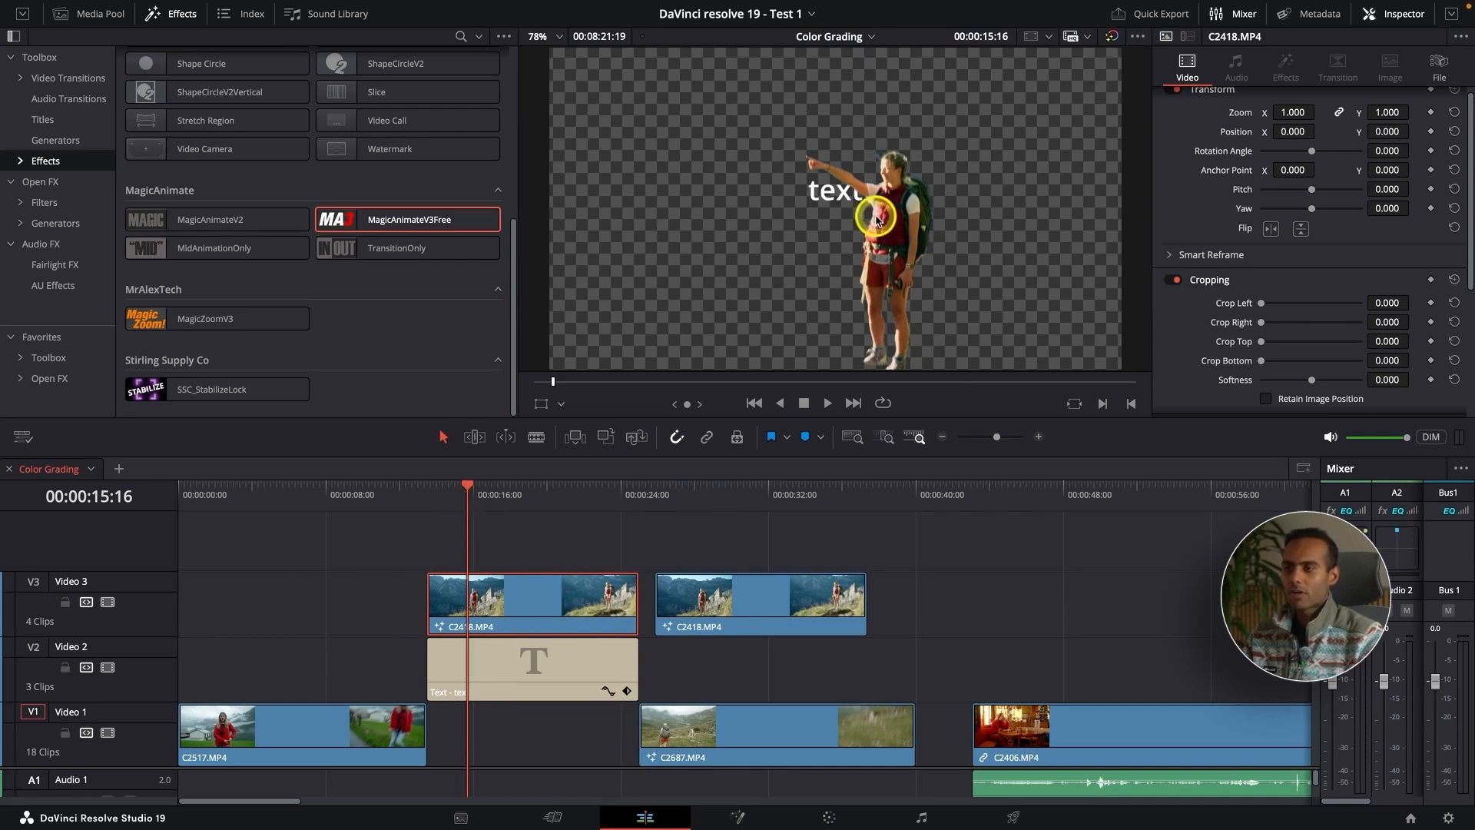
# Step: Change the title's wording to "Text behind the object" and increase its font size so it spans more of the frame
pyautogui.click(550, 668)
pyautogui.click(1294, 175)
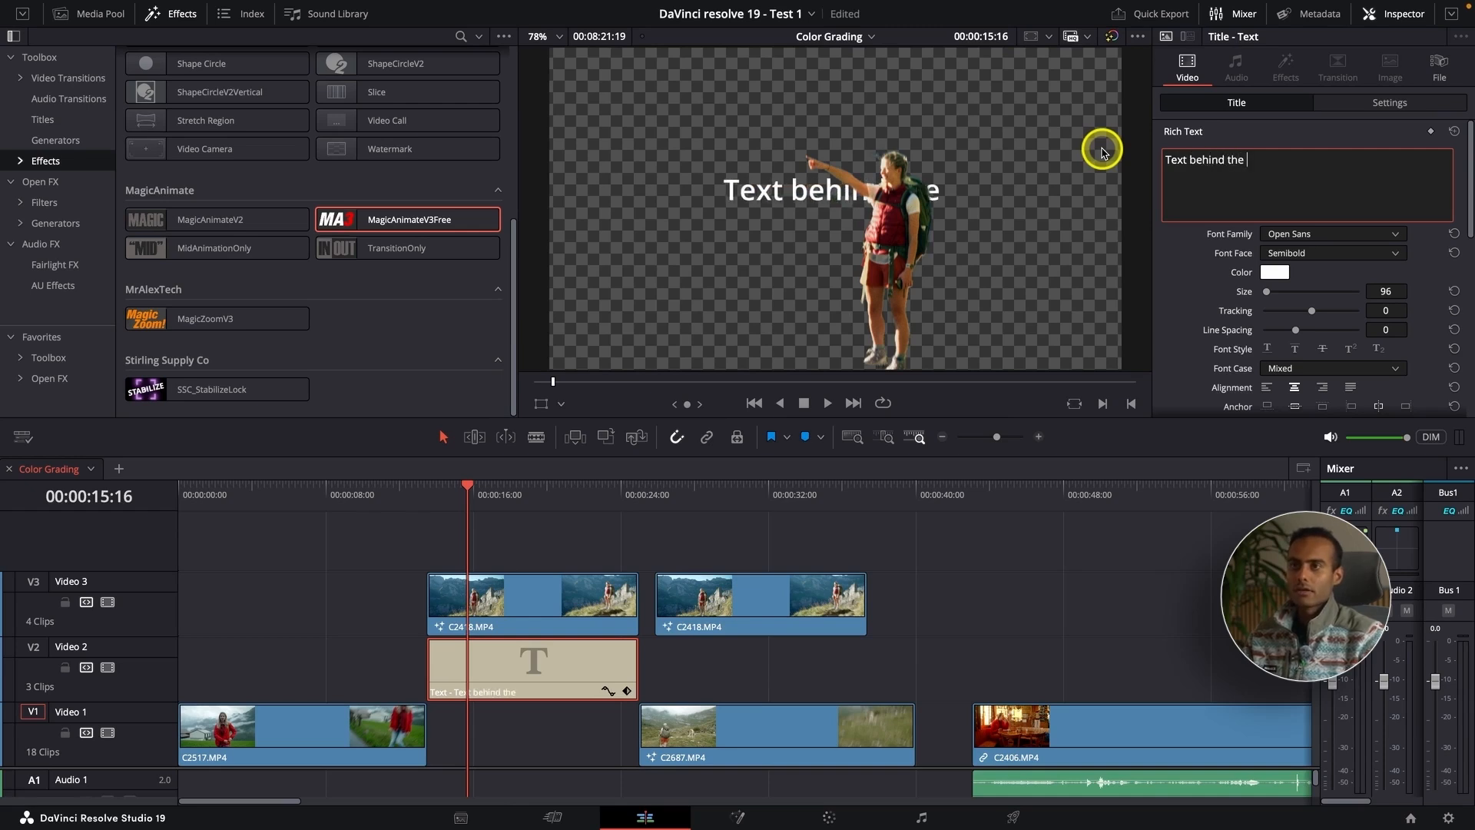
pyautogui.write('Text behind the s')
pyautogui.press('BackSpace')
pyautogui.write('object')
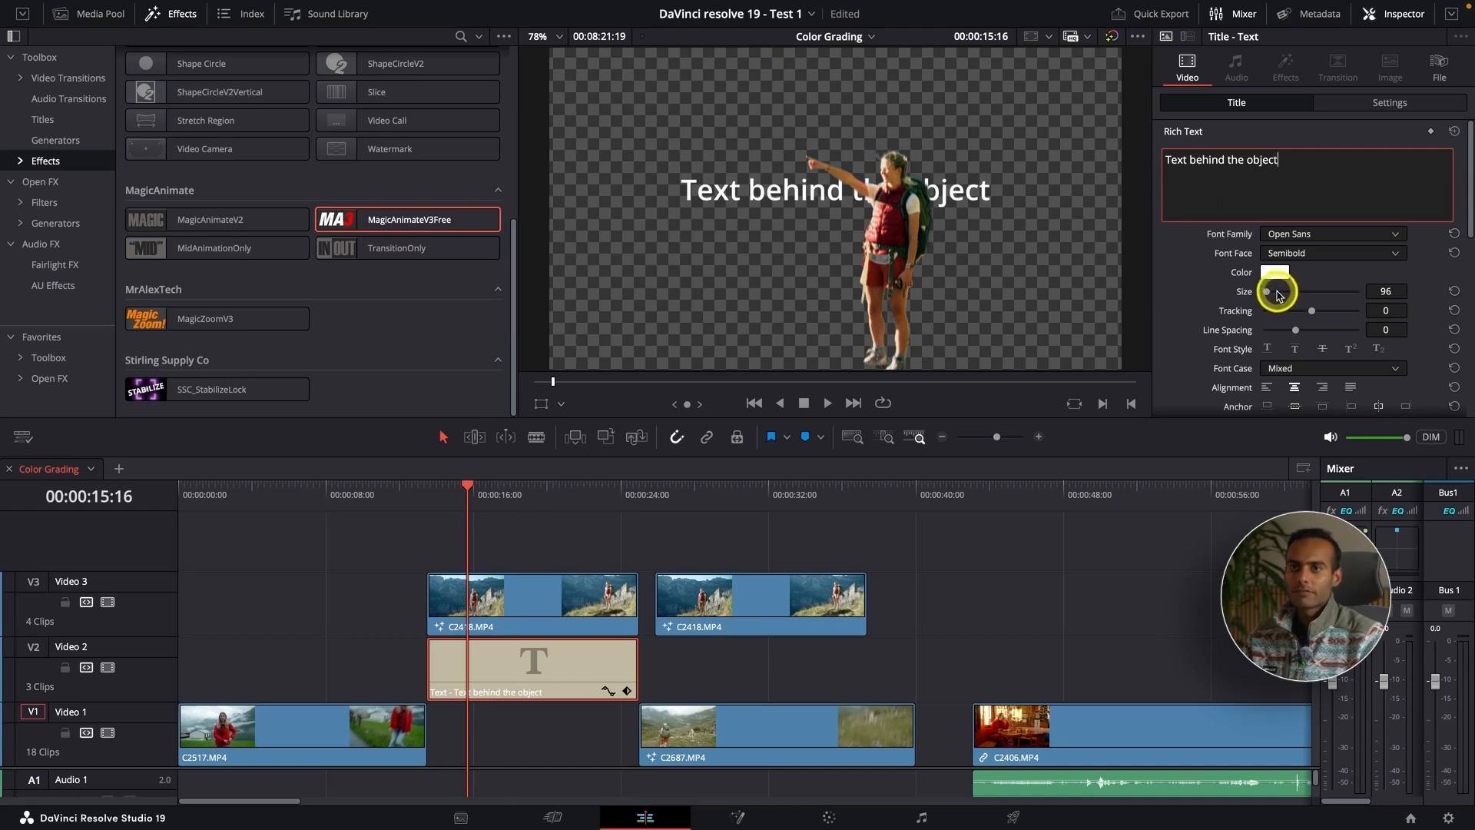
pyautogui.moveTo(1272, 294)
pyautogui.mouseDown()
pyautogui.moveTo(1285, 293)
pyautogui.moveTo(1267, 293)
pyautogui.mouseUp()
# Step: Move the unmasked C2418.MP4 clip from Video 3 down to Video 1 beneath the title and set the playhead to its start
pyautogui.moveTo(761, 604); pyautogui.dragTo(531, 734)
pyautogui.click(426, 492)
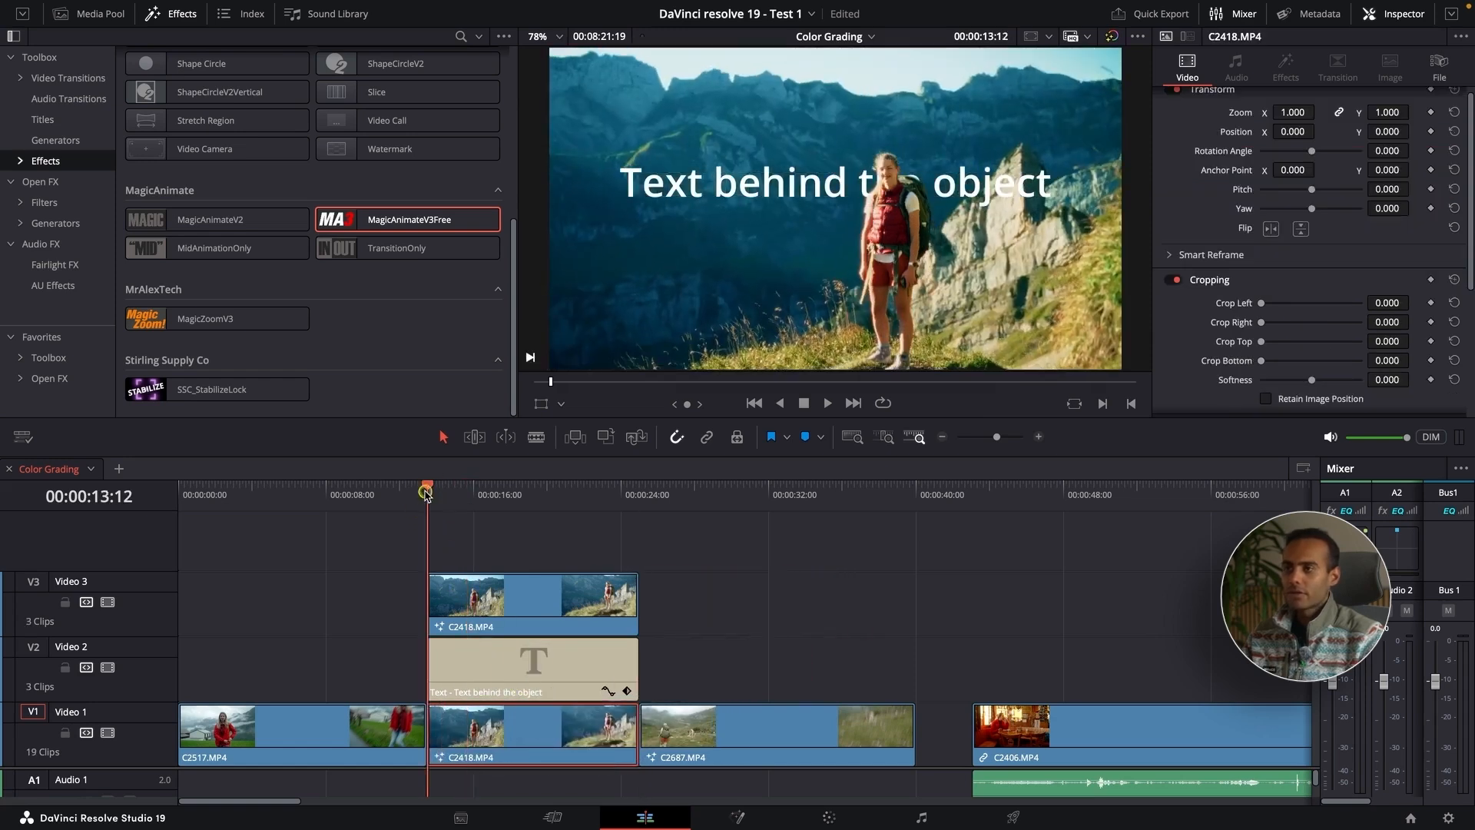
# Step: Play the text-behind-hiker composite full screen, return to the normal view and save the project
pyautogui.hotkey('ctrl', 'f')
pyautogui.press('space')
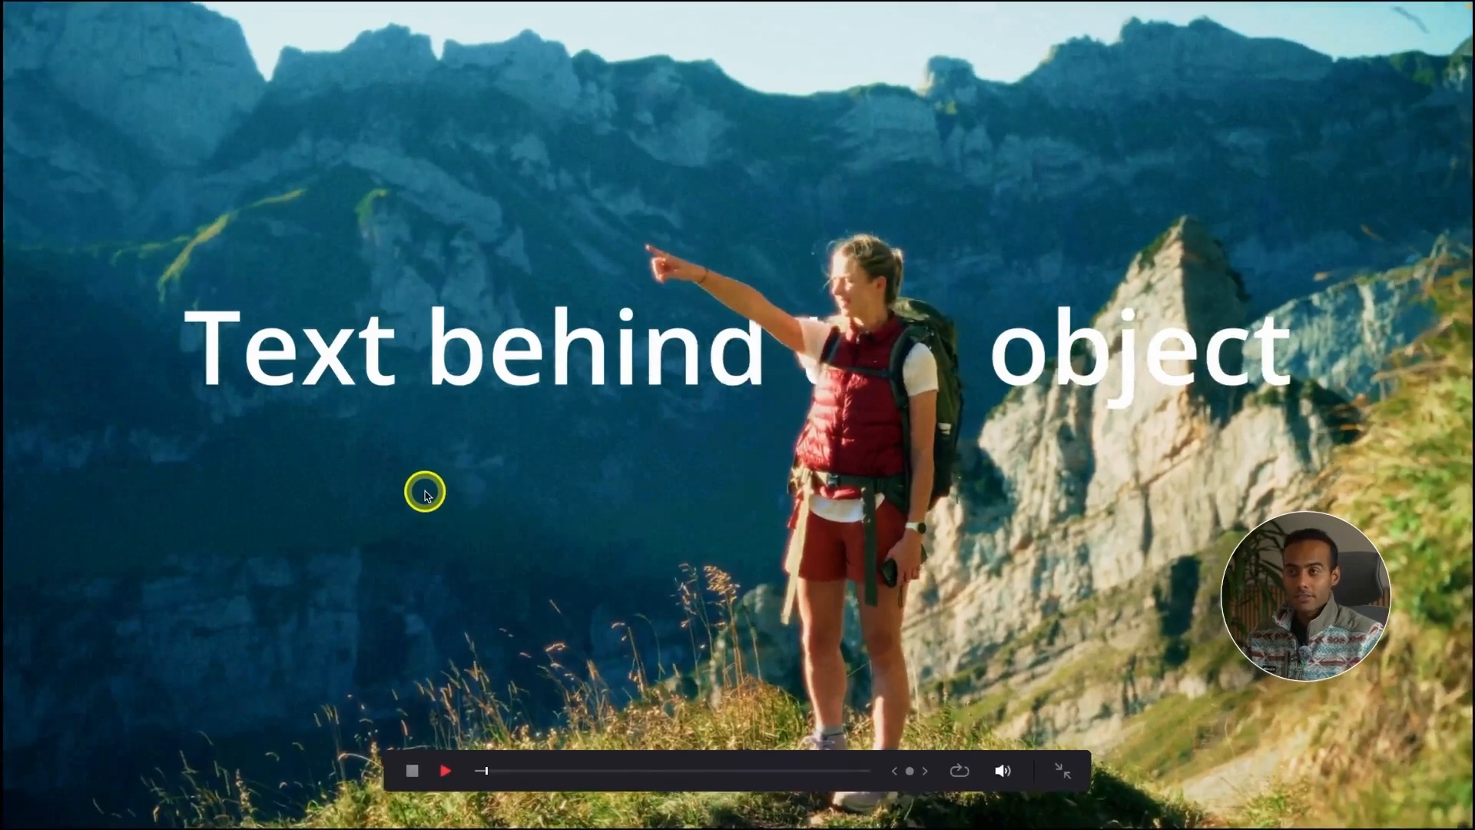
pyautogui.press('space')
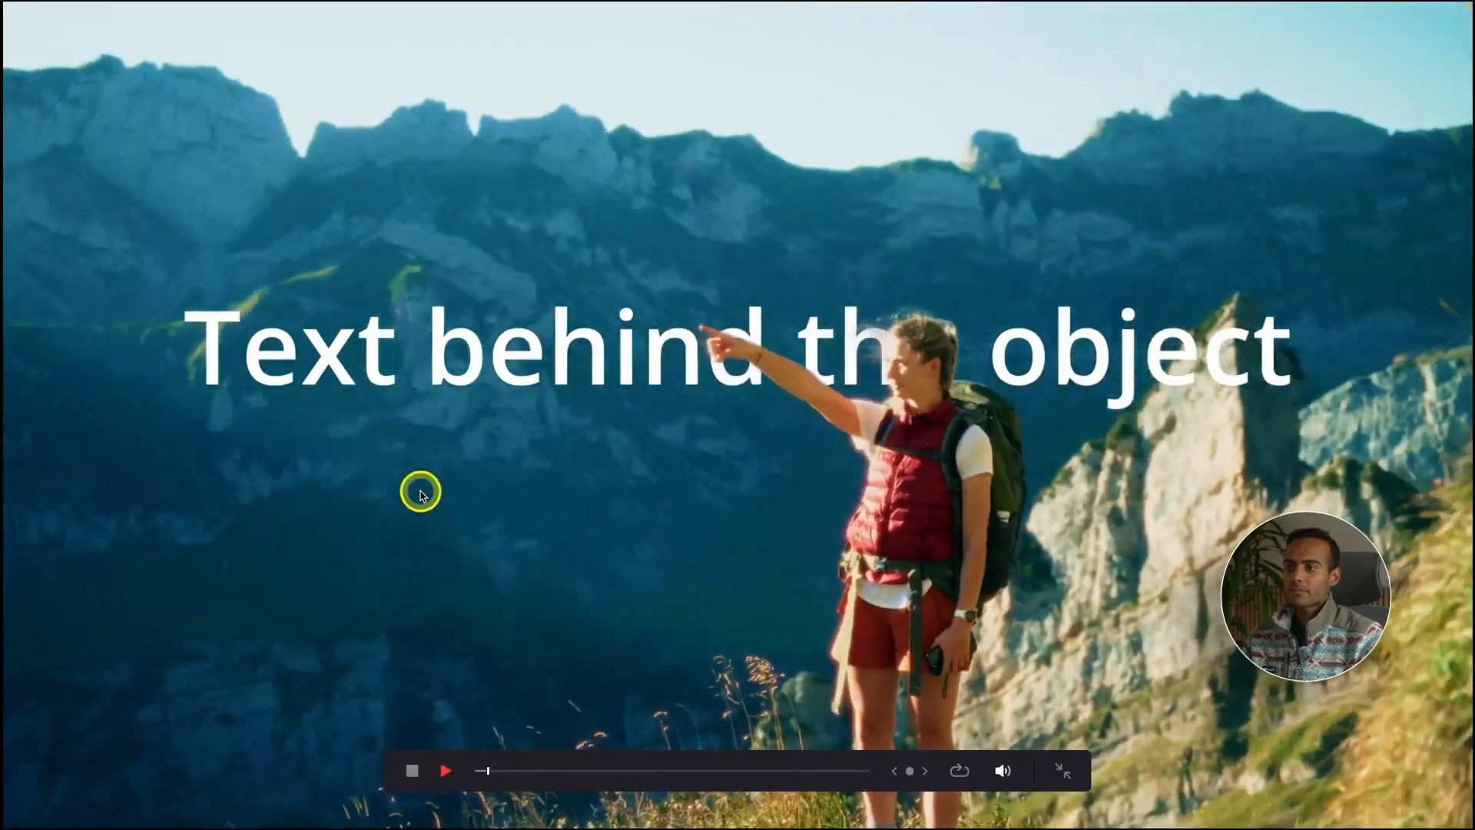
pyautogui.hotkey('ctrl', 'f')
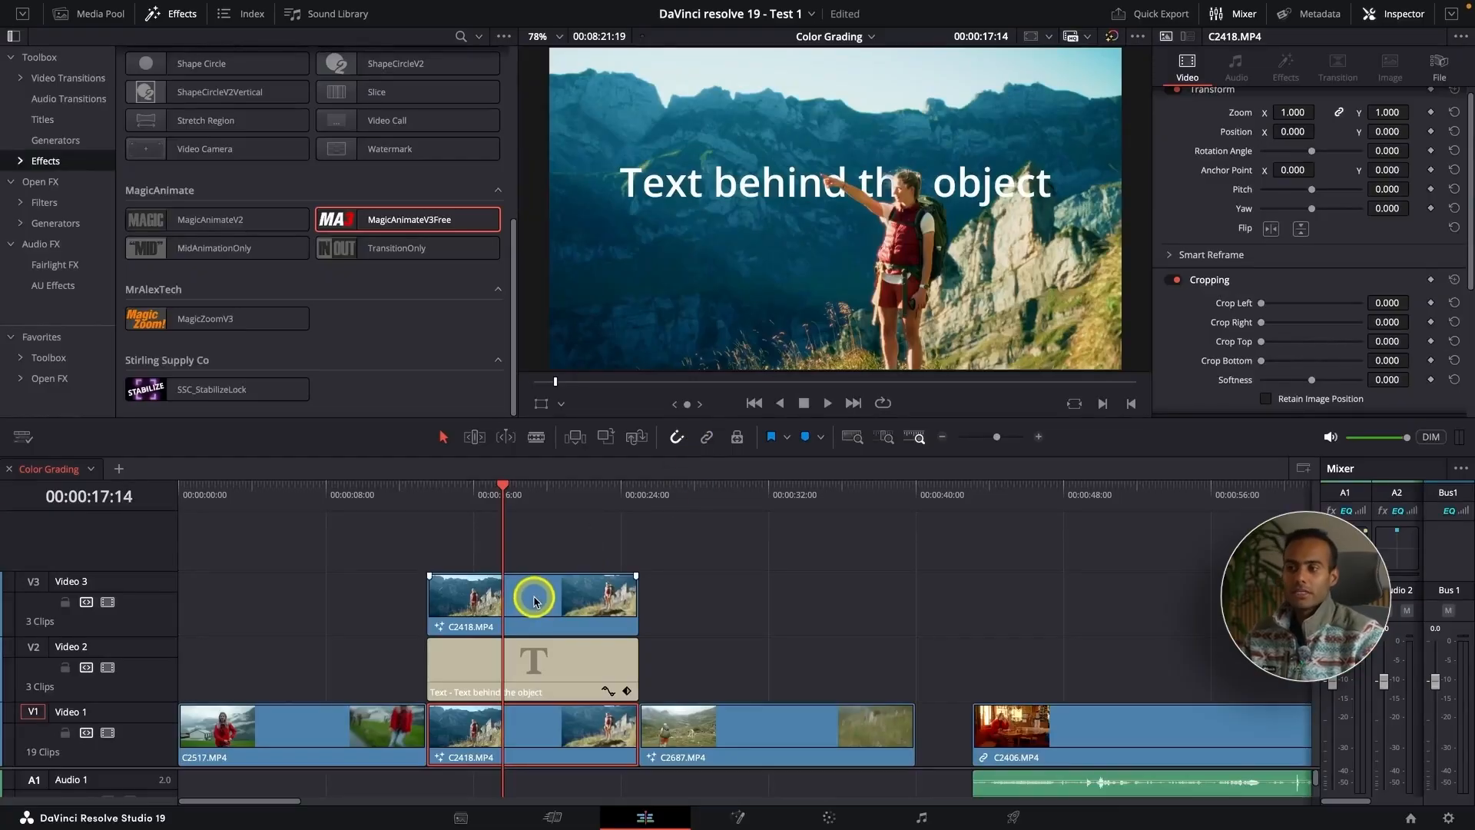
pyautogui.hotkey('ctrl', 's')
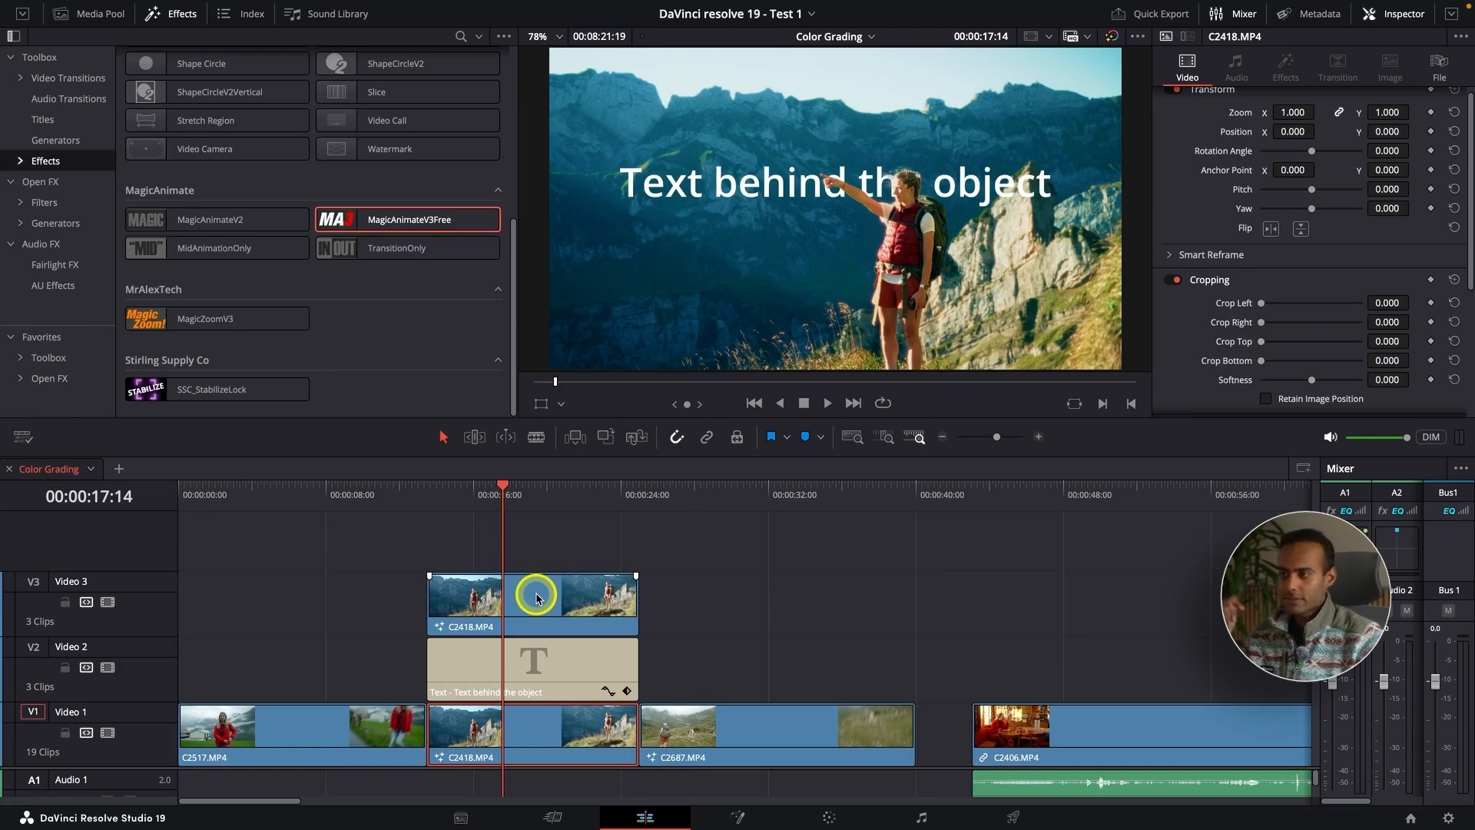
# Step: Move the masked C2418.MP4 clip to Video 2 above C2687.MP4 and preview the hiker over that footage
pyautogui.moveTo(536, 608); pyautogui.dragTo(719, 653)
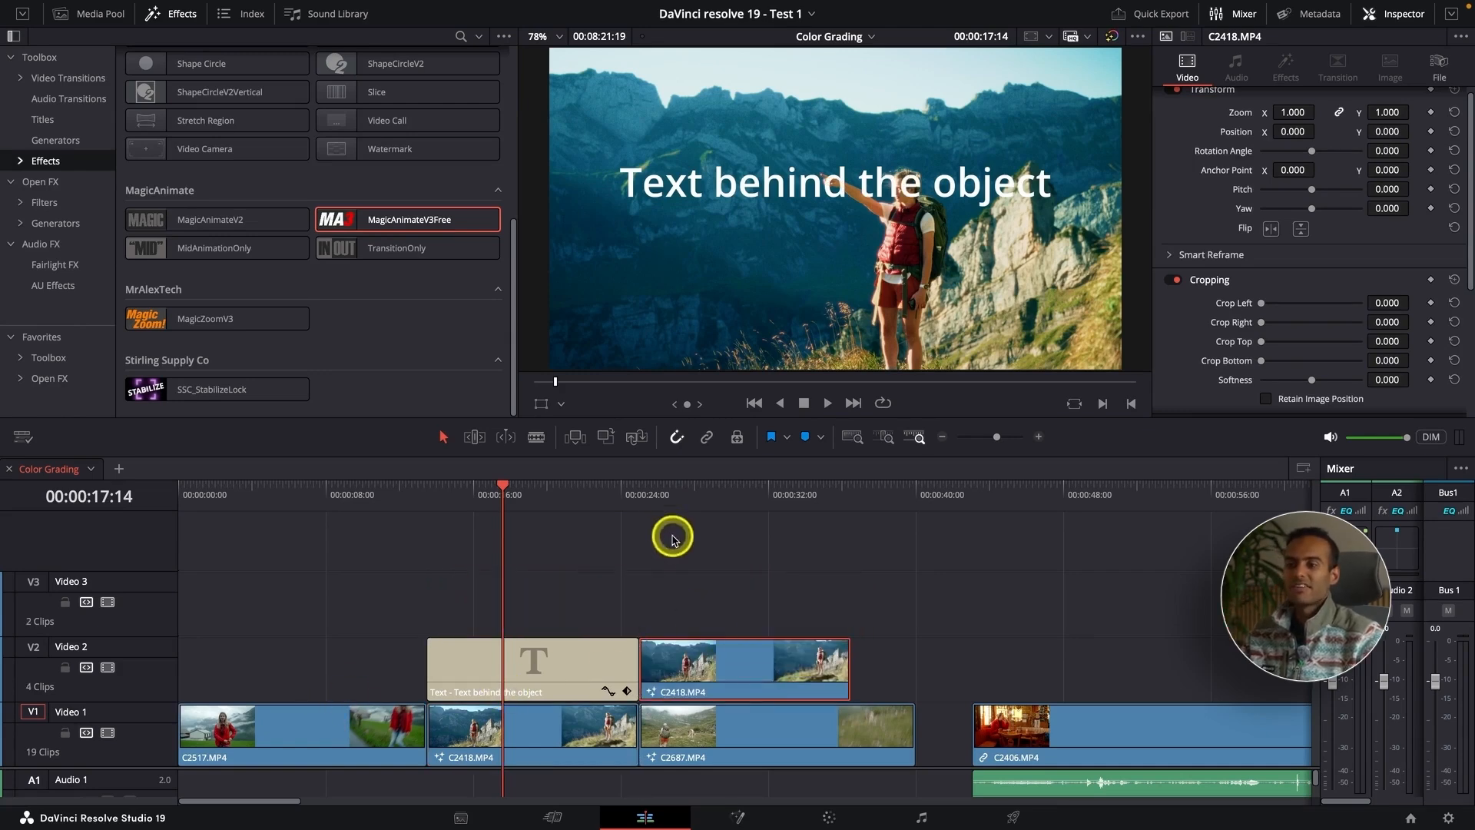
pyautogui.click(648, 492)
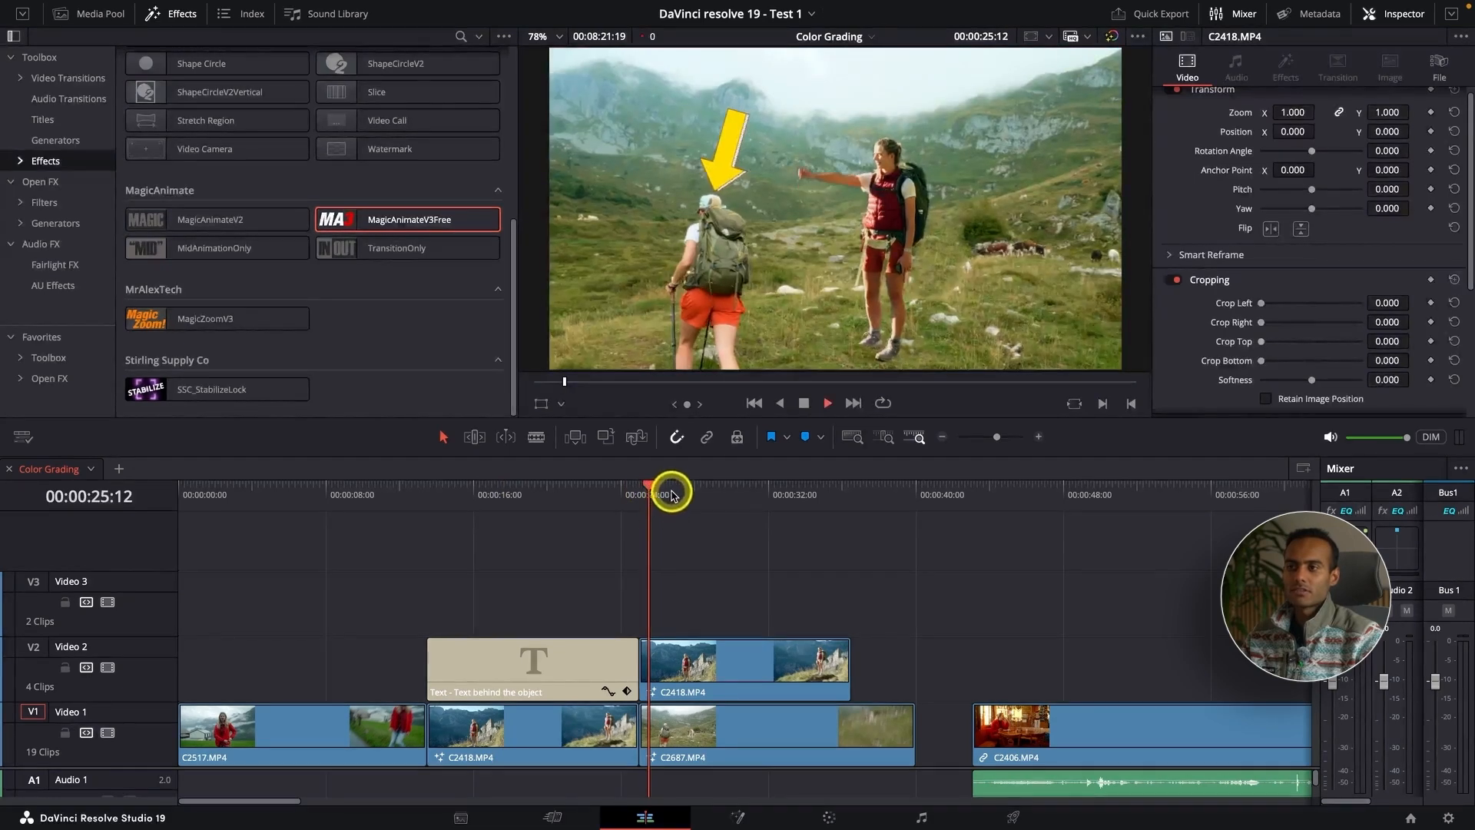
pyautogui.click(672, 492)
# Step: Move the masked C2418.MP4 clip to the start of Video 2 above C2517.MP4 and play the combination
pyautogui.moveTo(712, 667); pyautogui.dragTo(223, 644)
pyautogui.click(262, 494)
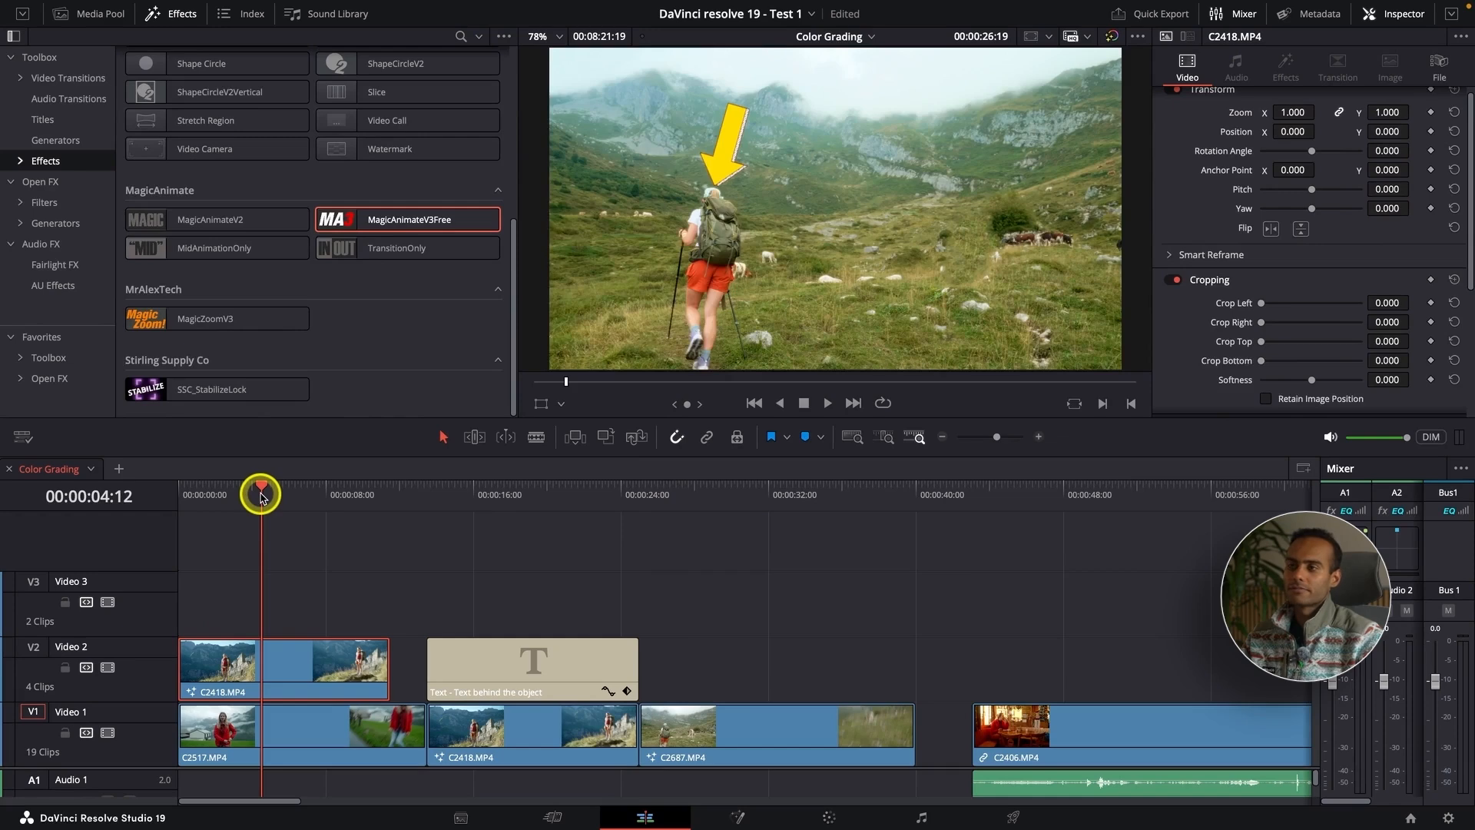
pyautogui.press('space')
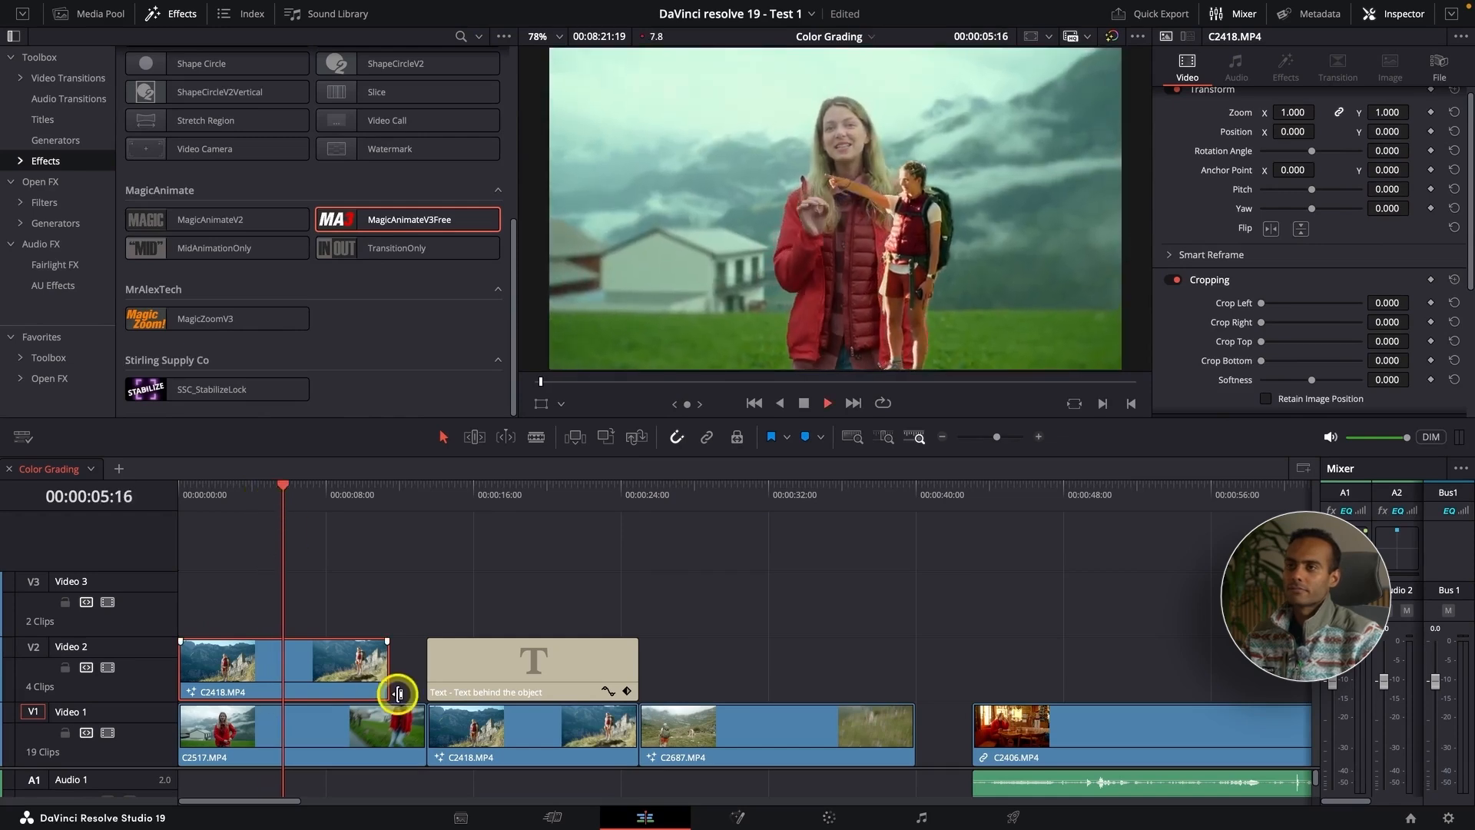
pyautogui.press('space')
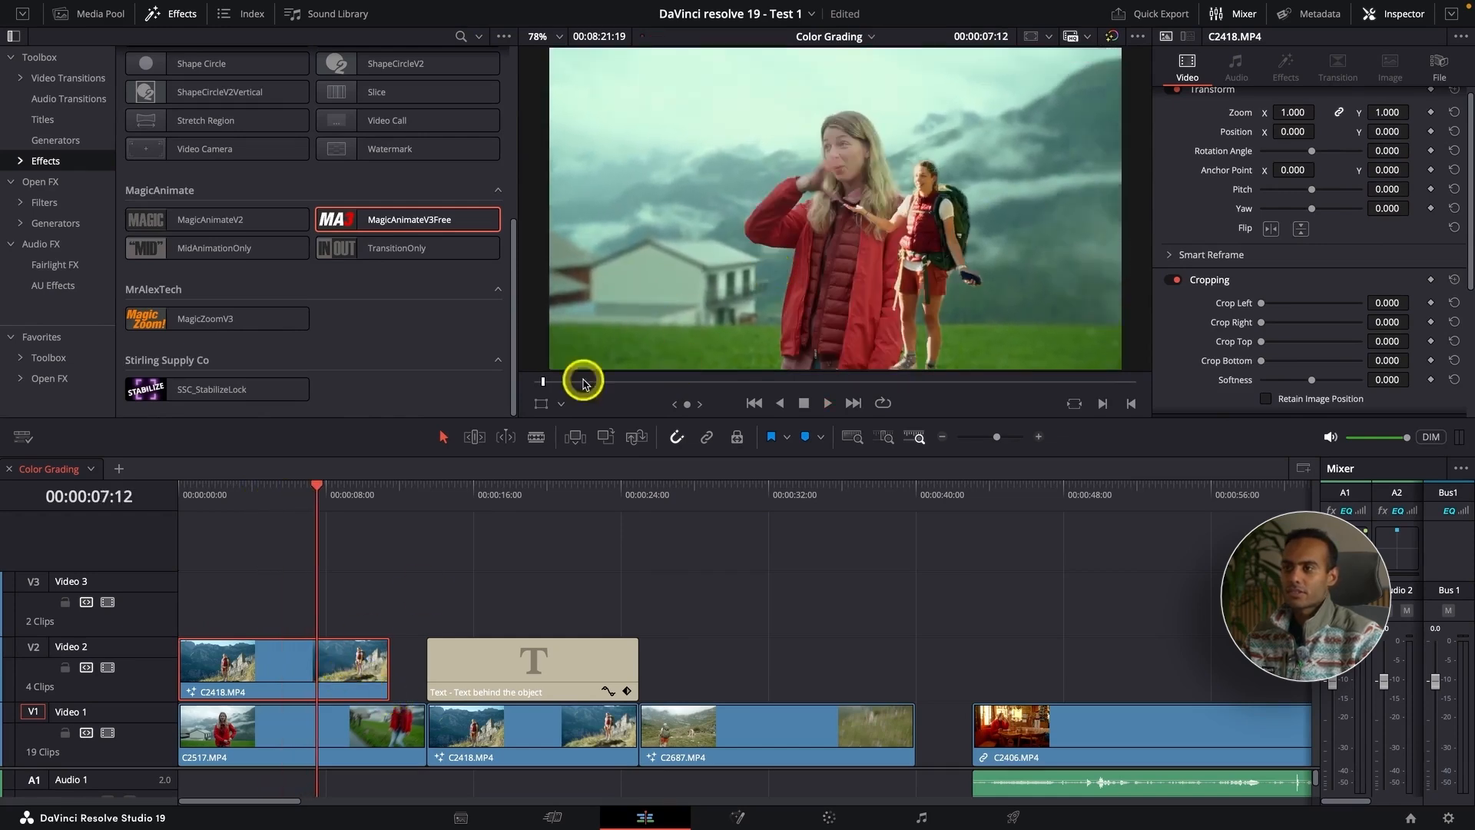
# Step: Use the viewer's Transform overlay to shift the masked hiker beside the woman and scale her to a zoom of about 0.44
pyautogui.click(550, 409)
pyautogui.moveTo(686, 173); pyautogui.dragTo(814, 175)
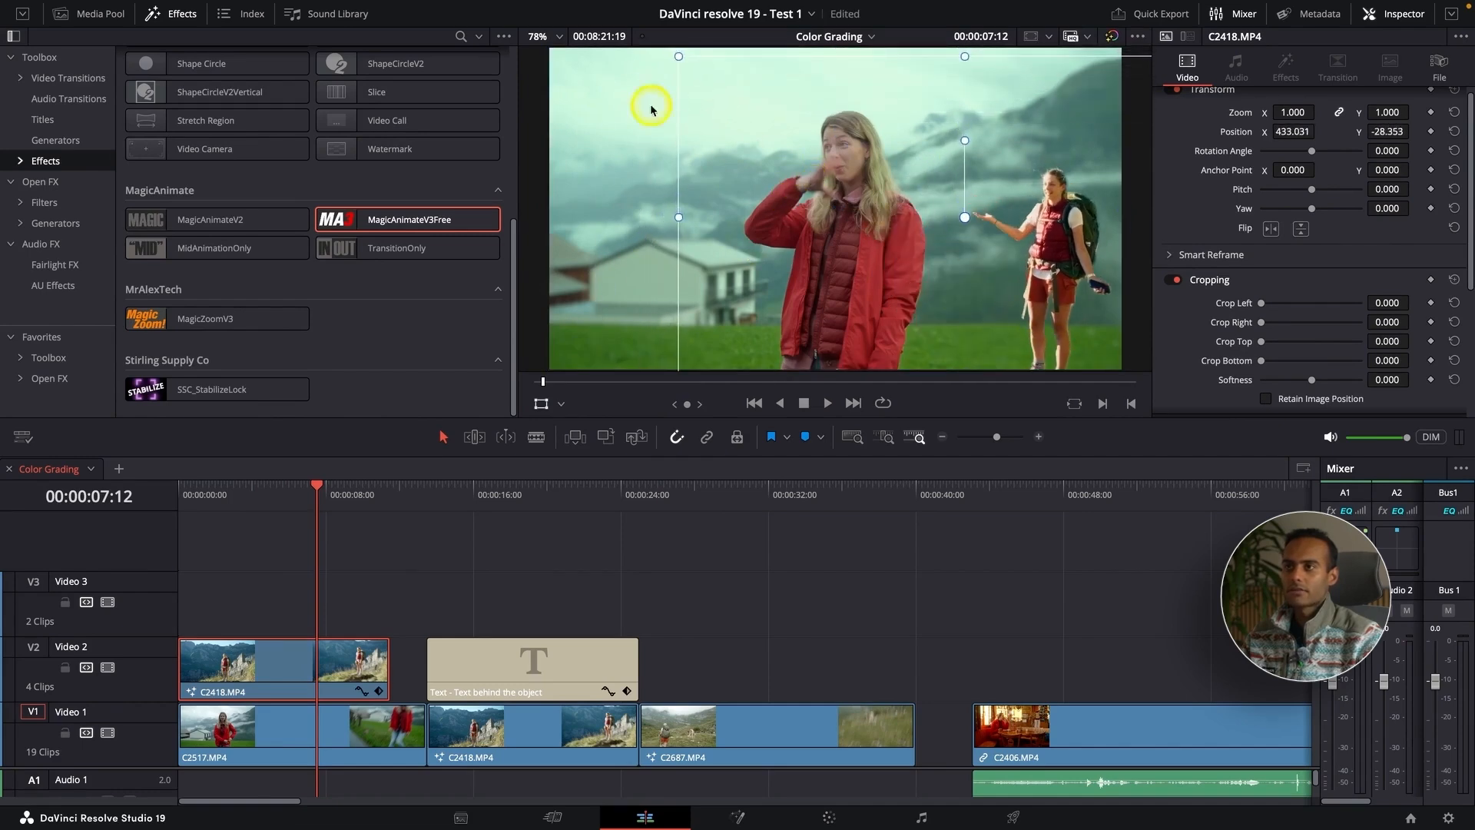
pyautogui.moveTo(679, 58); pyautogui.dragTo(975, 270)
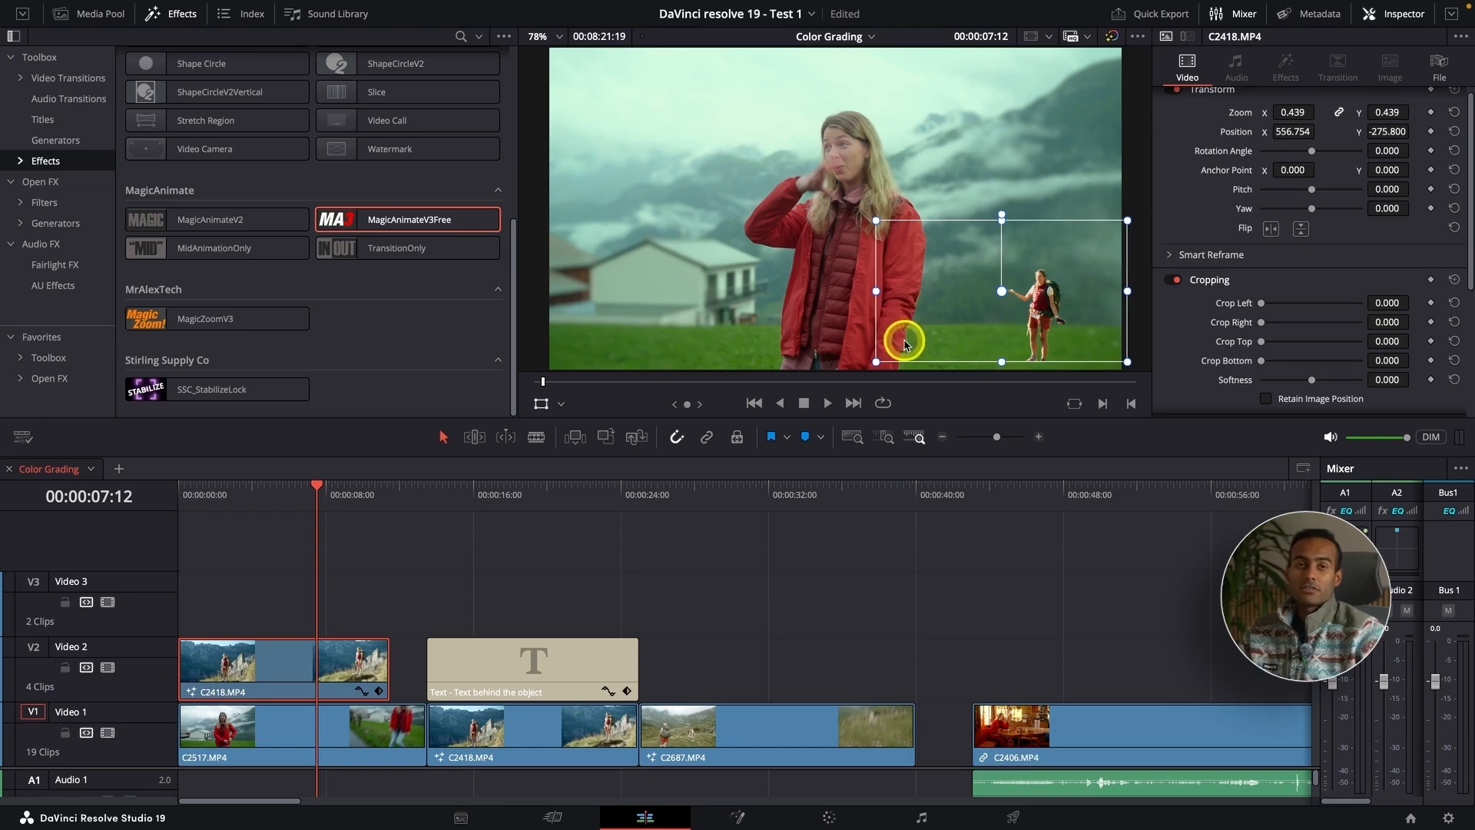
# Step: Undo the masked hiker's scaling and repositioning, and return her C2418.MP4 clip to Video 3 above the title
pyautogui.hotkey('ctrl', 'z')
pyautogui.hotkey('ctrl', 'z')
pyautogui.hotkey('ctrl', 'z')
pyautogui.hotkey('ctrl', 'z')
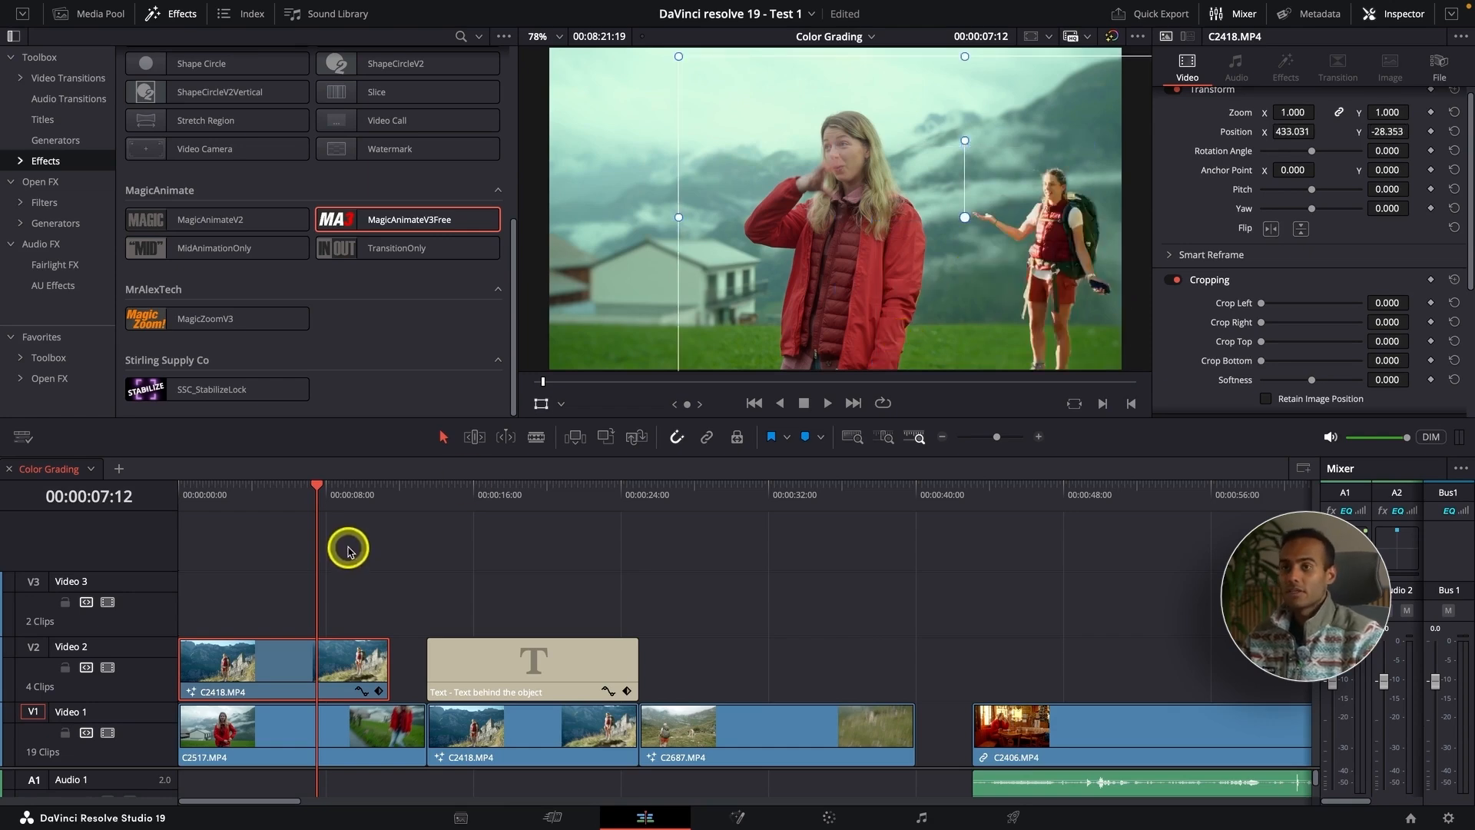
pyautogui.moveTo(243, 694); pyautogui.dragTo(491, 628)
# Step: Play the text-behind-hiker section from about 14 seconds and park the playhead at 00:00:15:05
pyautogui.click(441, 496)
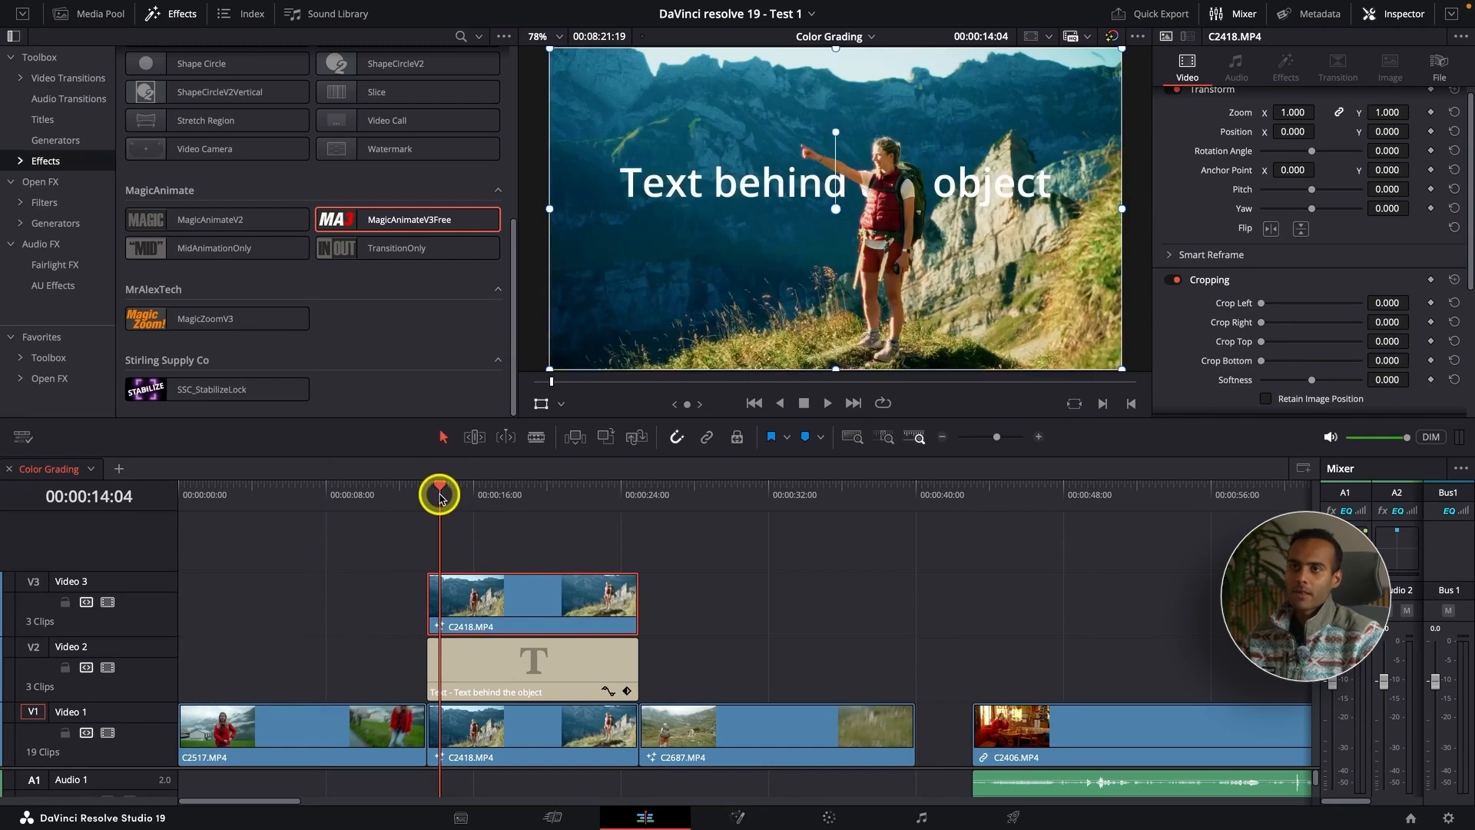
pyautogui.press('space')
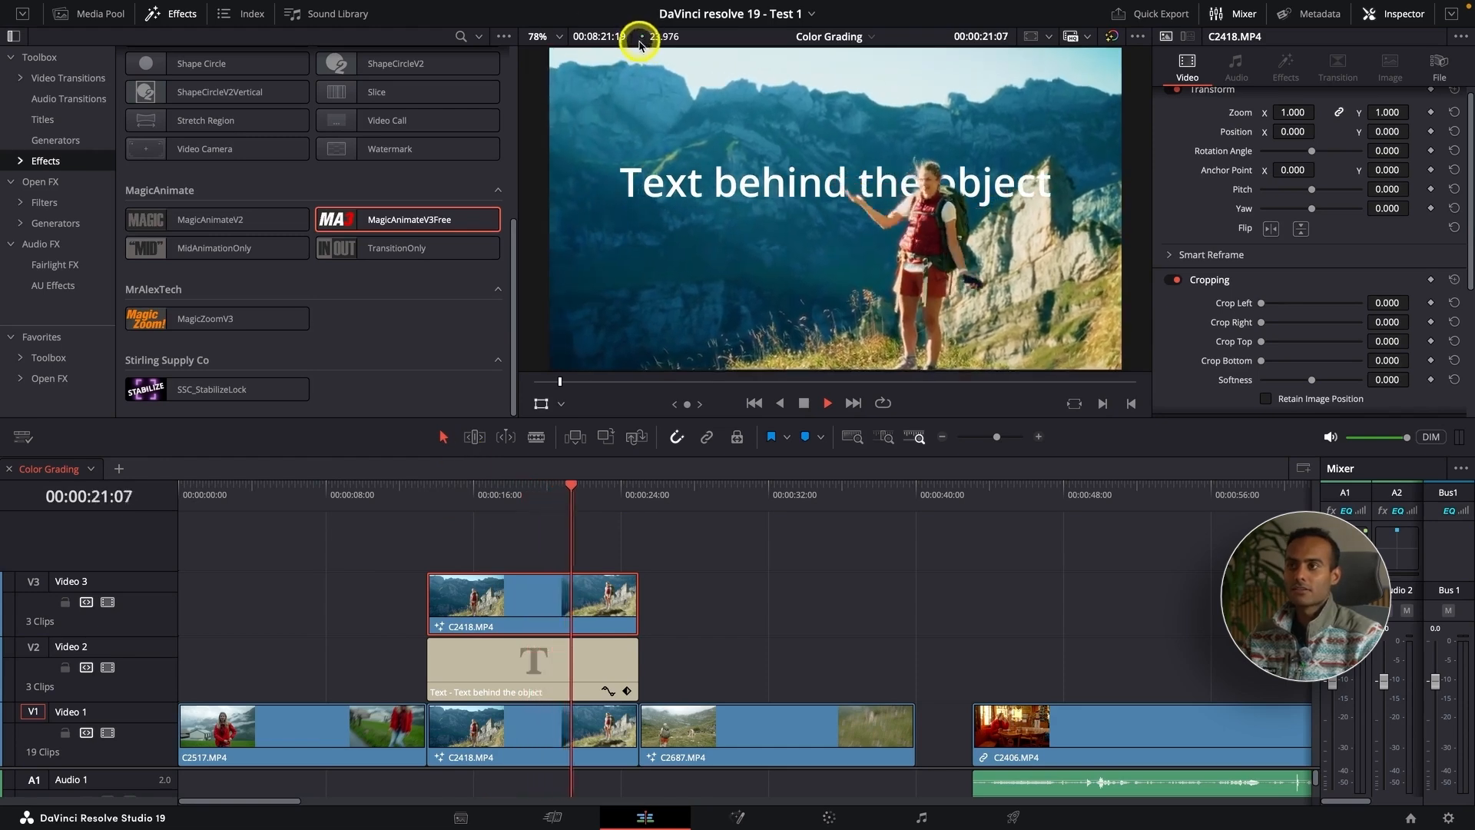
pyautogui.press('space')
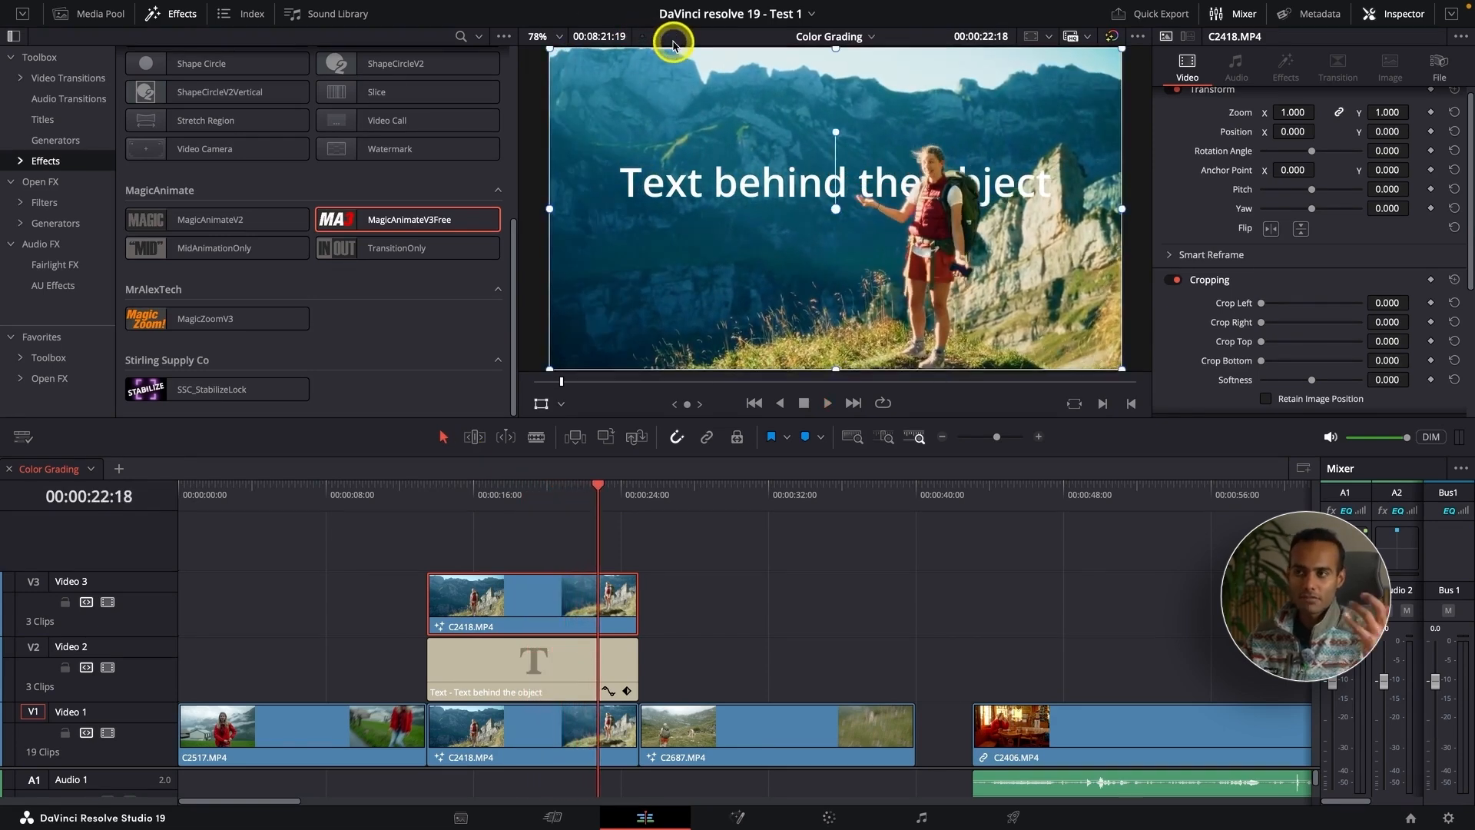
pyautogui.click(458, 501)
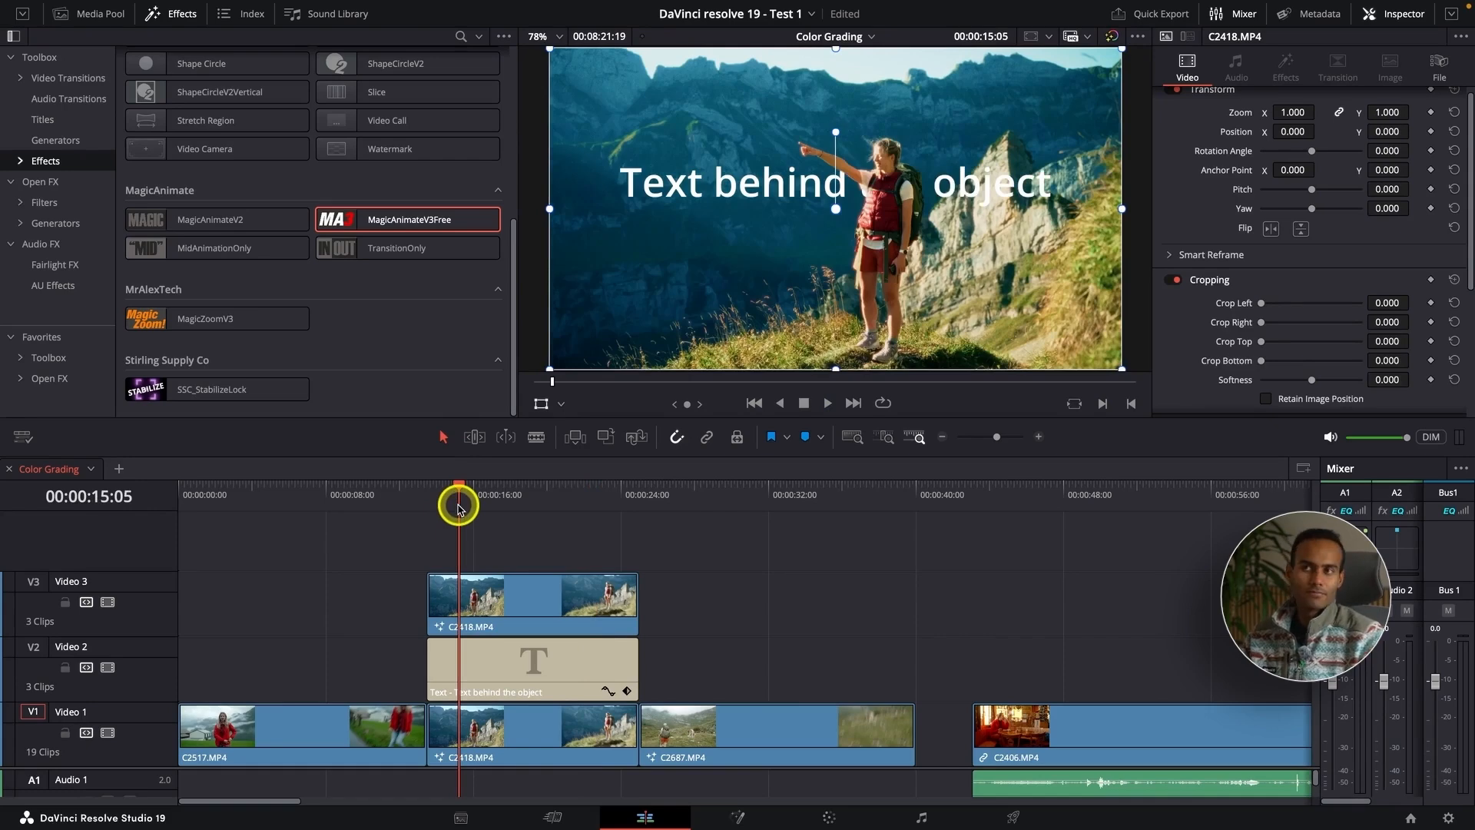